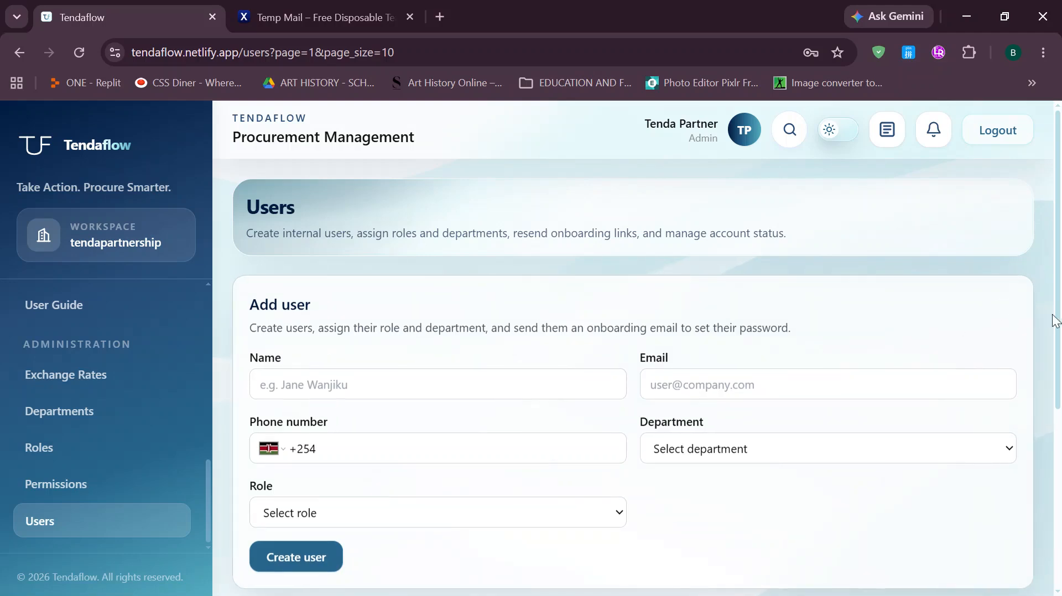
- Enter the new user's full name in the Add user form
scroll(1055, 332, "down", 1)
scroll(636, 347, "down", 4)
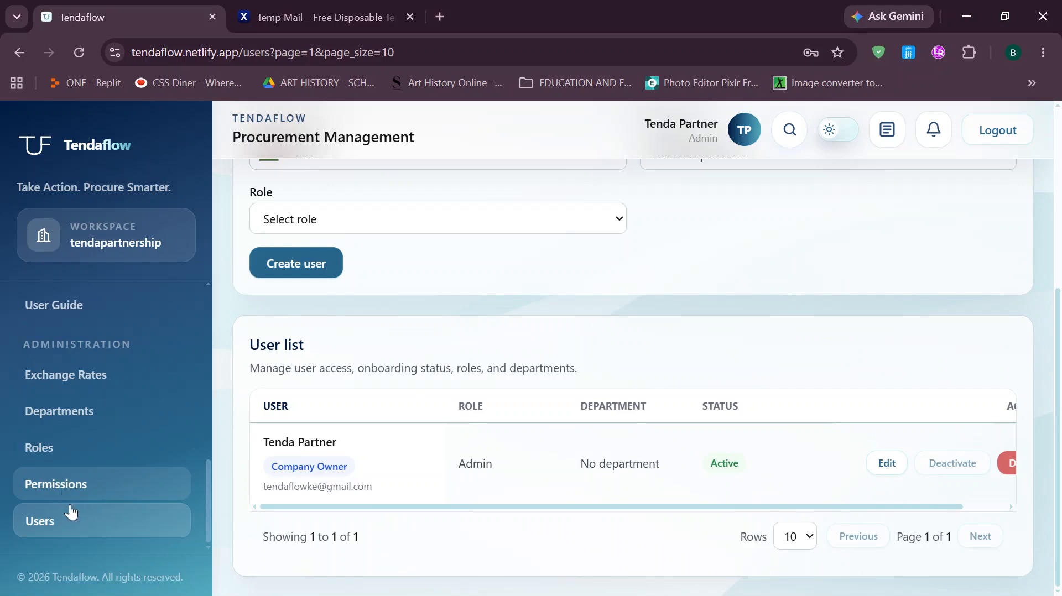
scroll(325, 294, "up", 3)
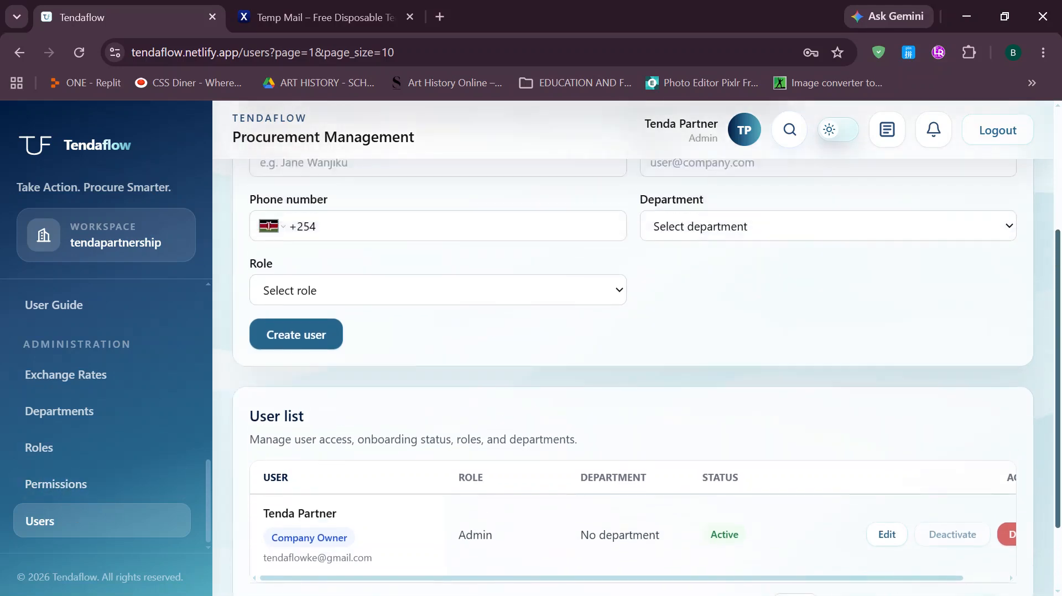
scroll(647, 344, "up", 1)
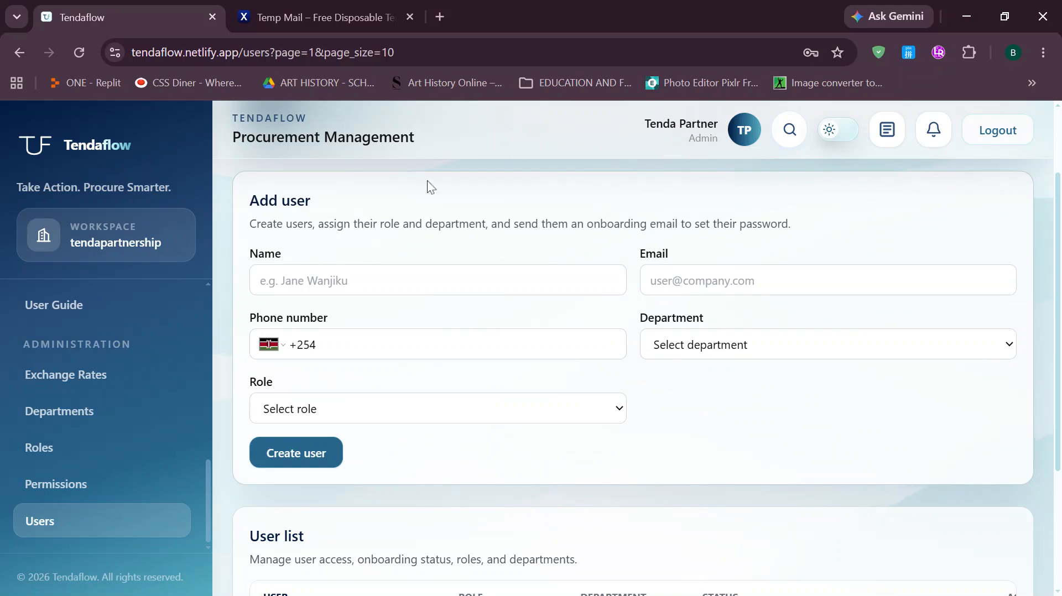
left_click(259, 281)
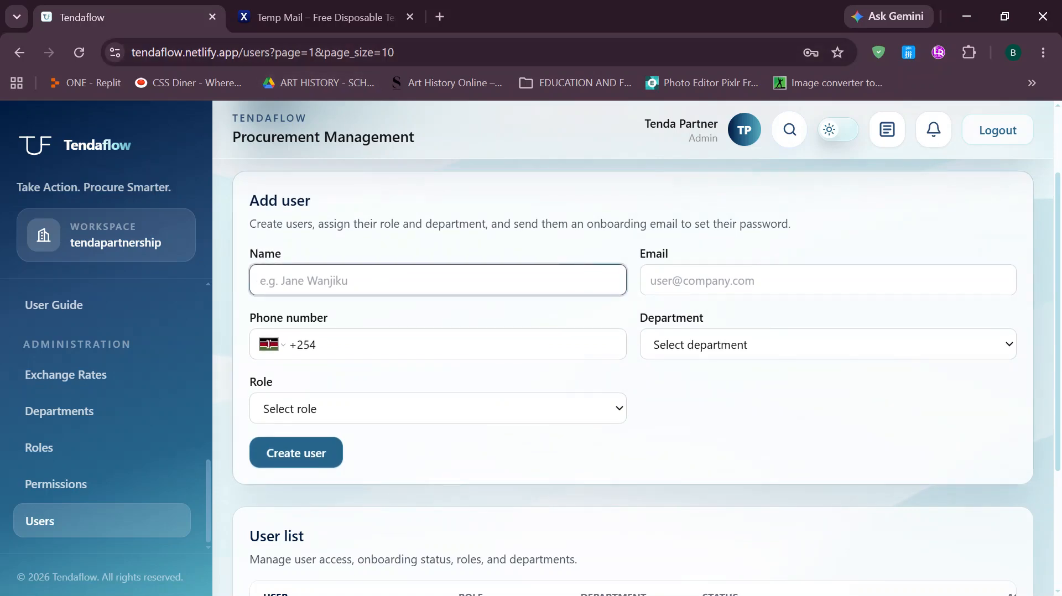
type("Jane Partner")
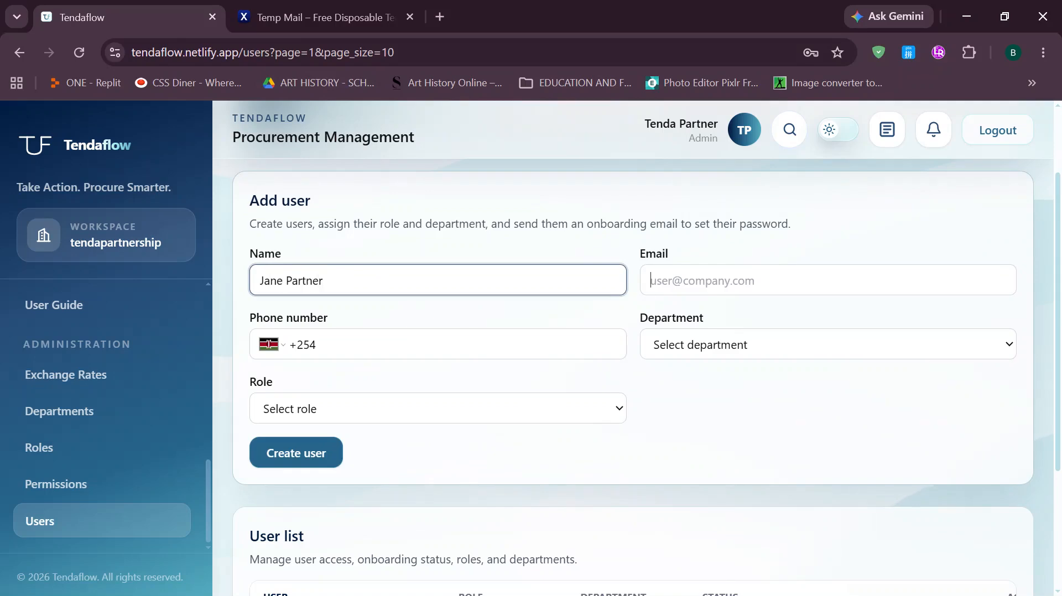
- Copy the disposable email address from the Temp Mail page and paste it as the new user's email in Tendaflow
left_click(378, 15)
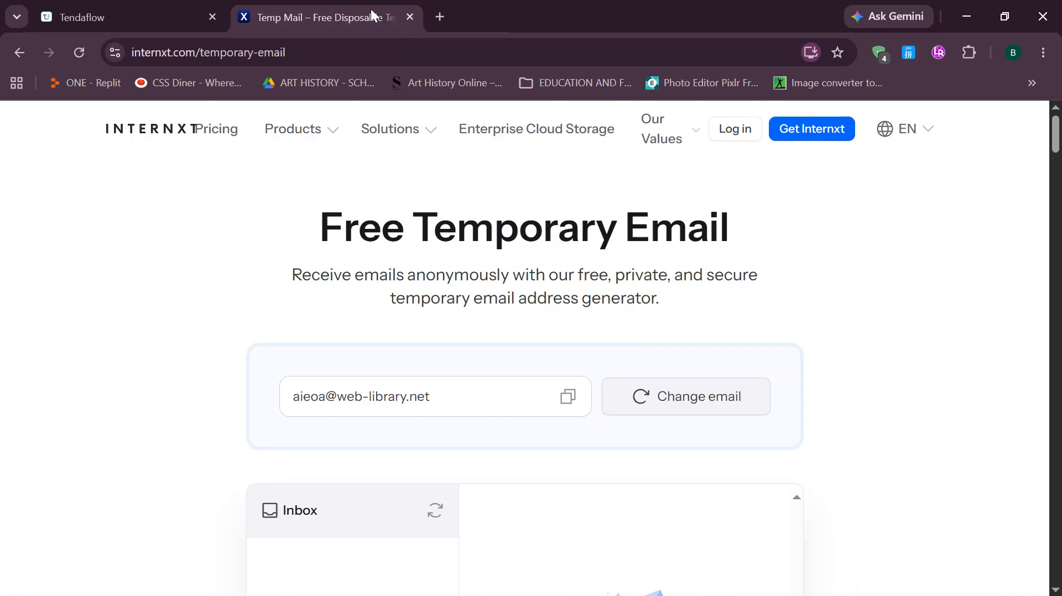
left_click(575, 397)
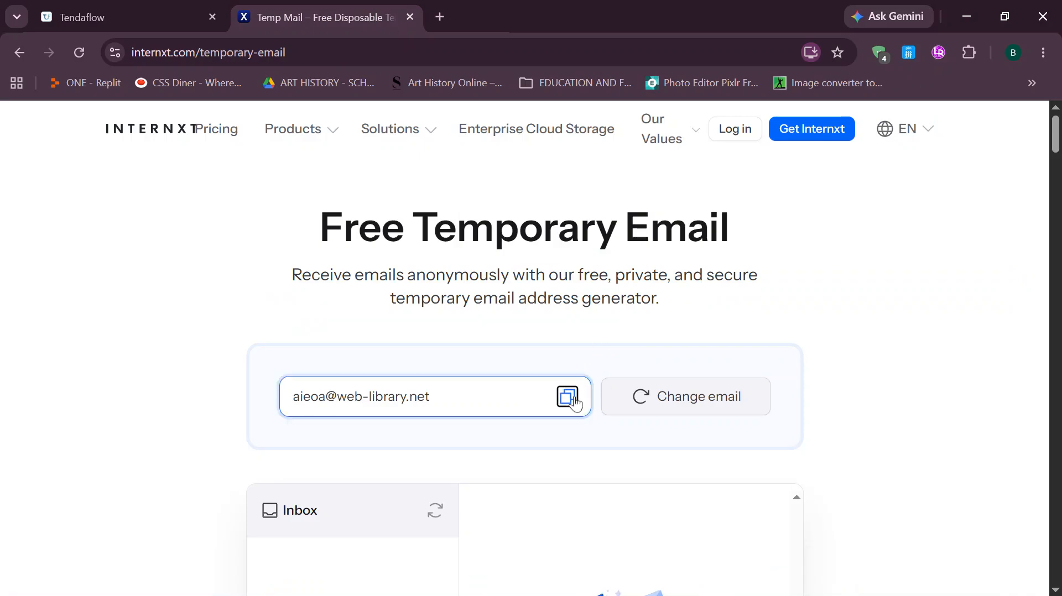
left_click(159, 8)
key("ctrl+v")
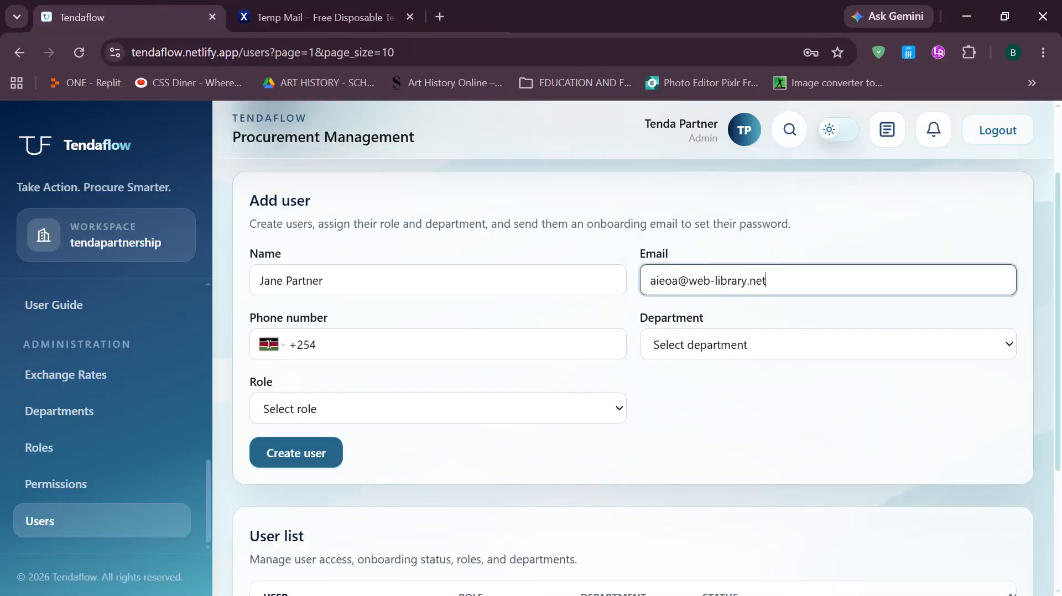
- Fill in the new user's phone number and assign the Procurement department
left_click(316, 344)
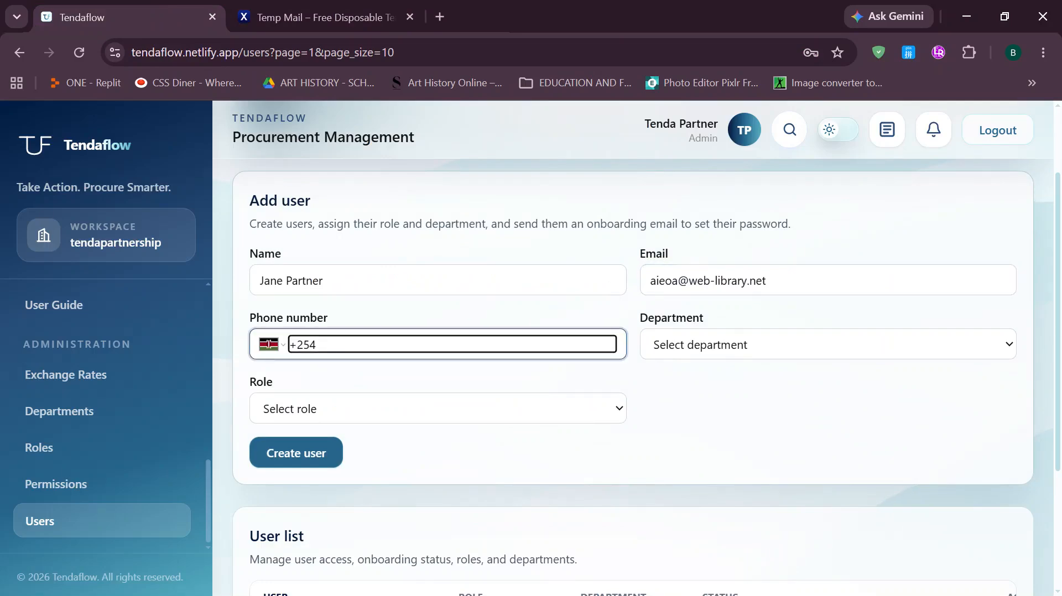
type("713 244678")
left_click(673, 351)
left_click(695, 418)
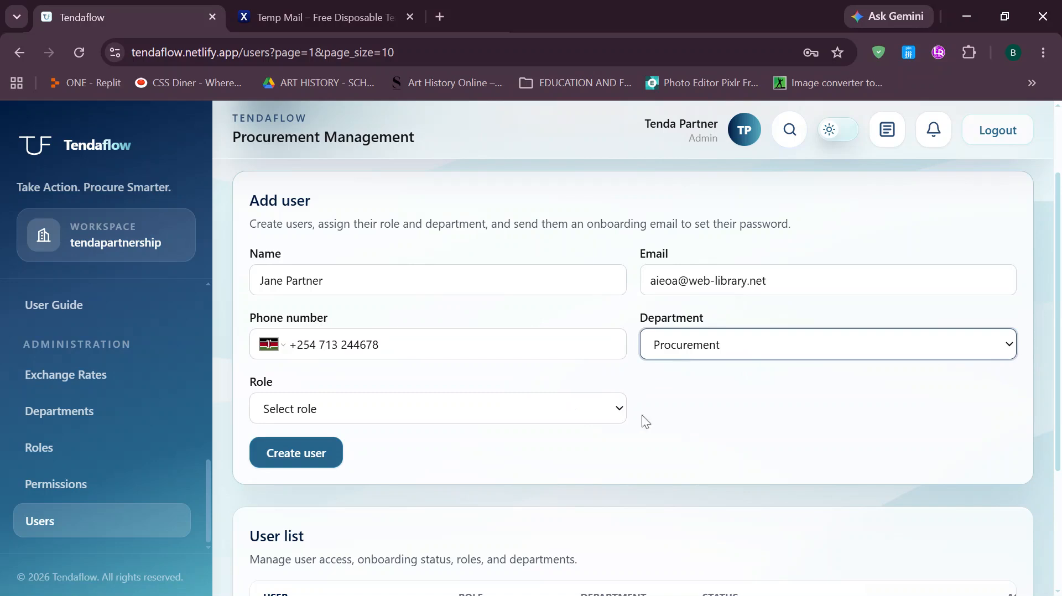
- Assign the Approver role, create the user, and check the new entry in the user list
left_click(591, 412)
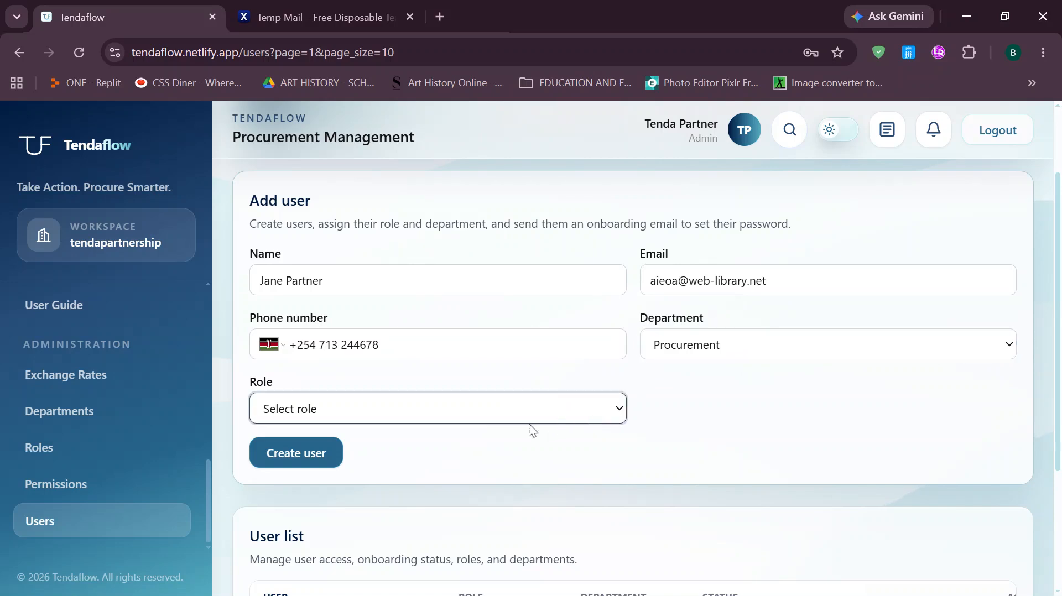
left_click(406, 520)
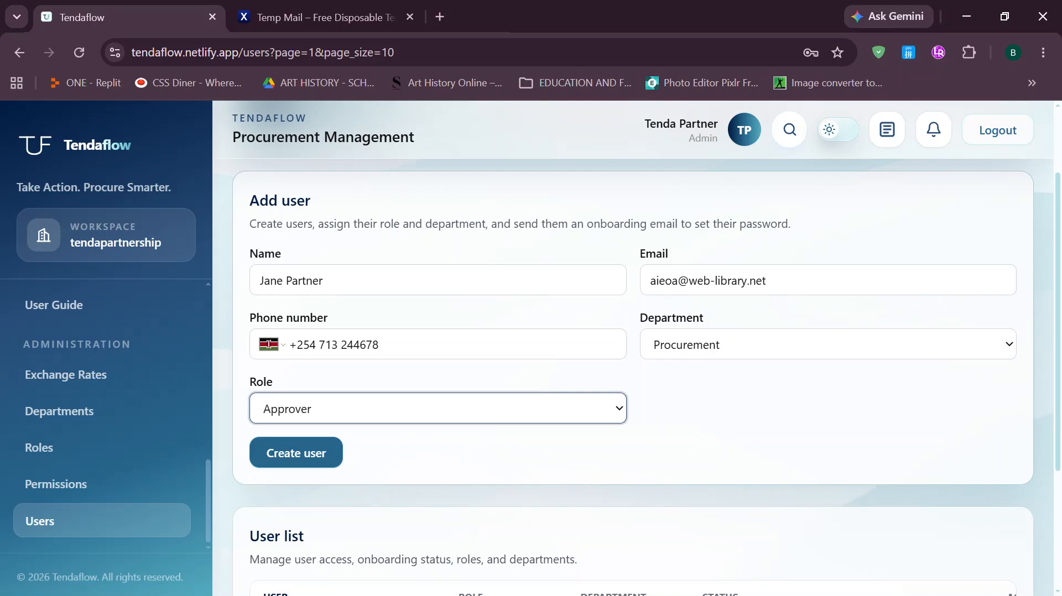
left_click(313, 463)
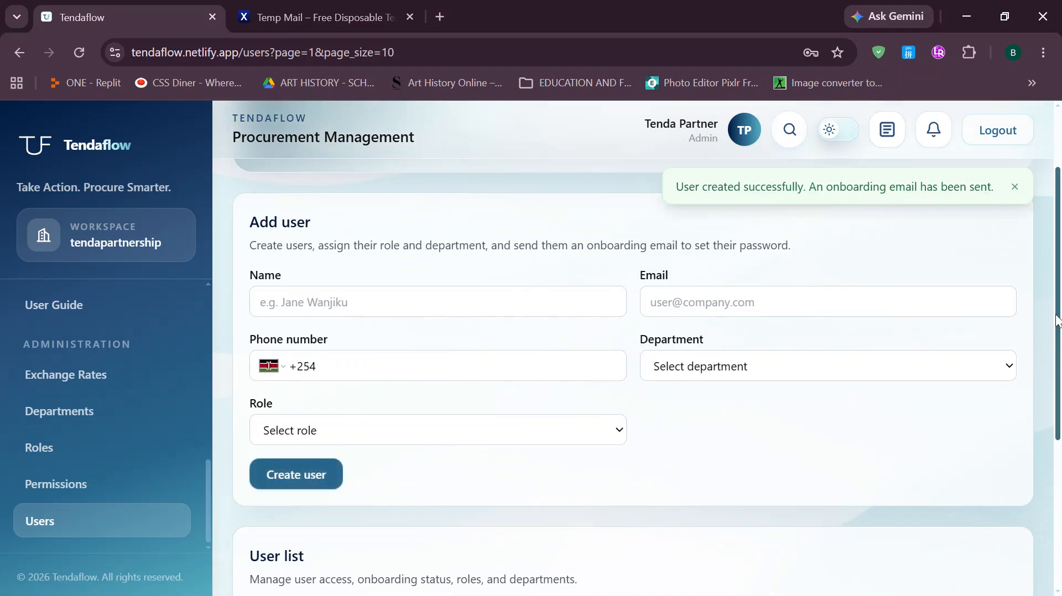
scroll(631, 387, "down", 5)
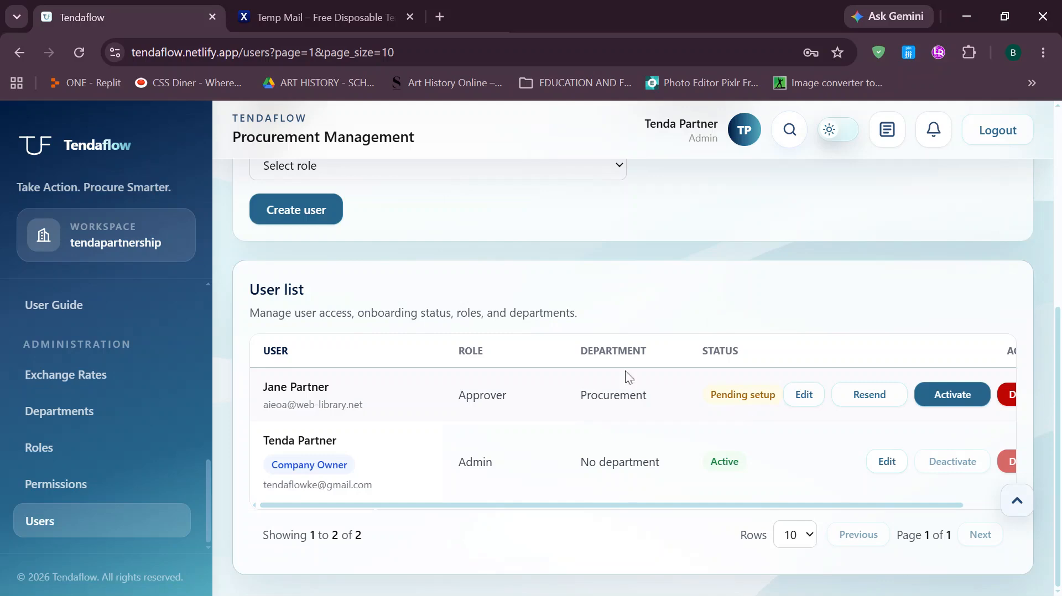
- Switch to the temporary mailbox, refresh the inbox, and follow the password setup link in the Tendaflow account email
left_click(318, 17)
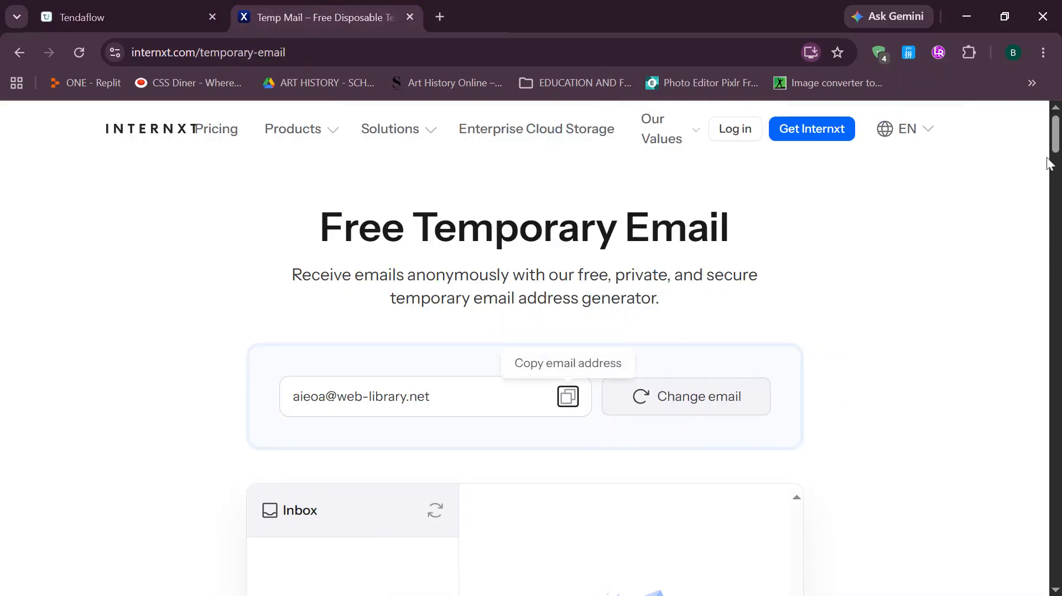
scroll(1045, 163, "down", 6)
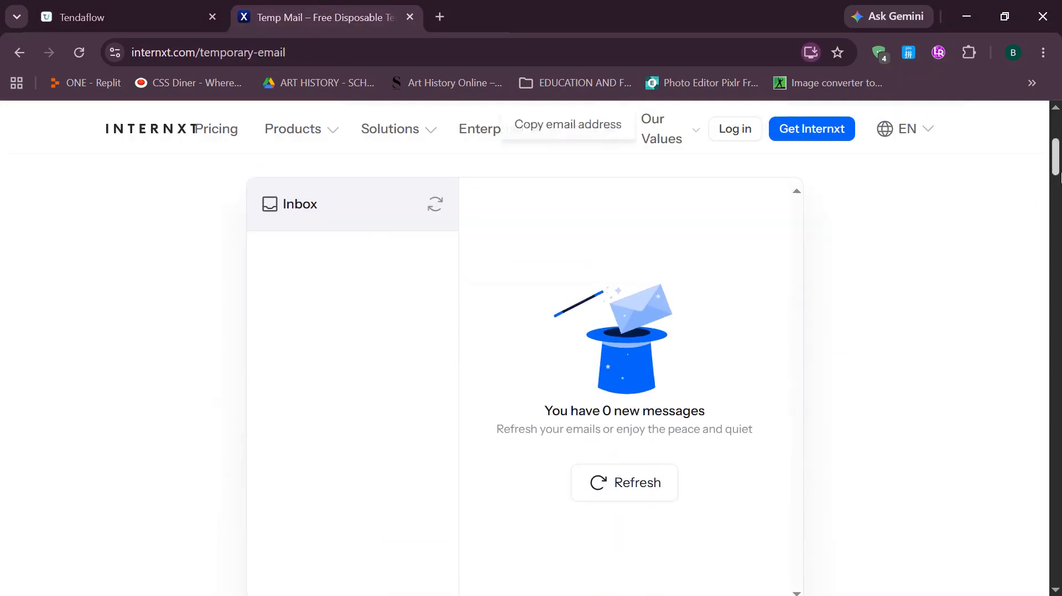
left_click(434, 199)
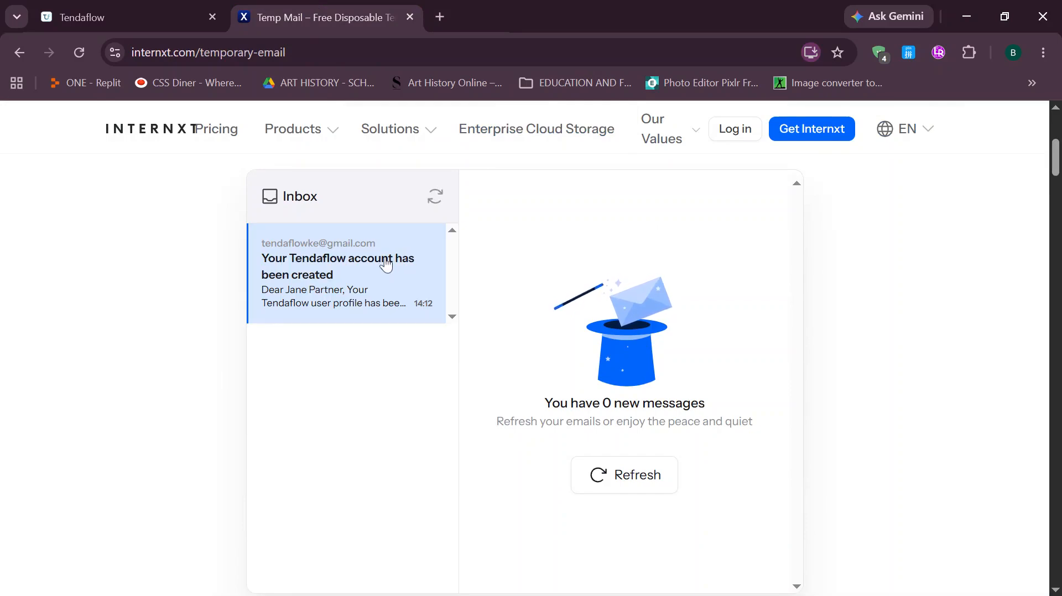
left_click(386, 266)
scroll(787, 276, "down", 2)
left_click_drag(787, 296, 784, 385)
left_click(613, 441)
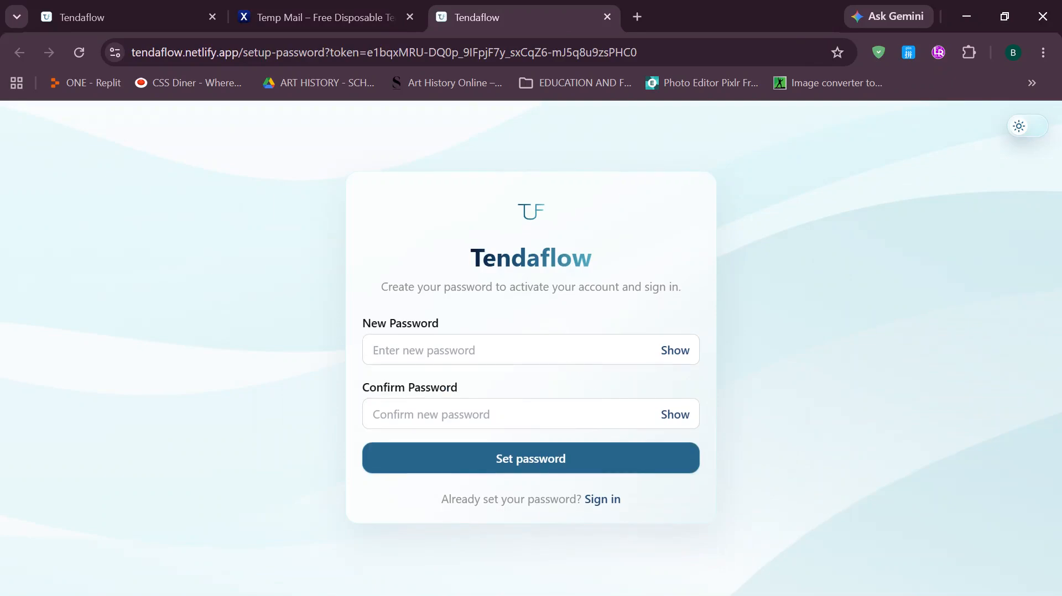
- Enter and confirm the new account password and submit it to activate the account
left_click(590, 351)
type("••••••••")
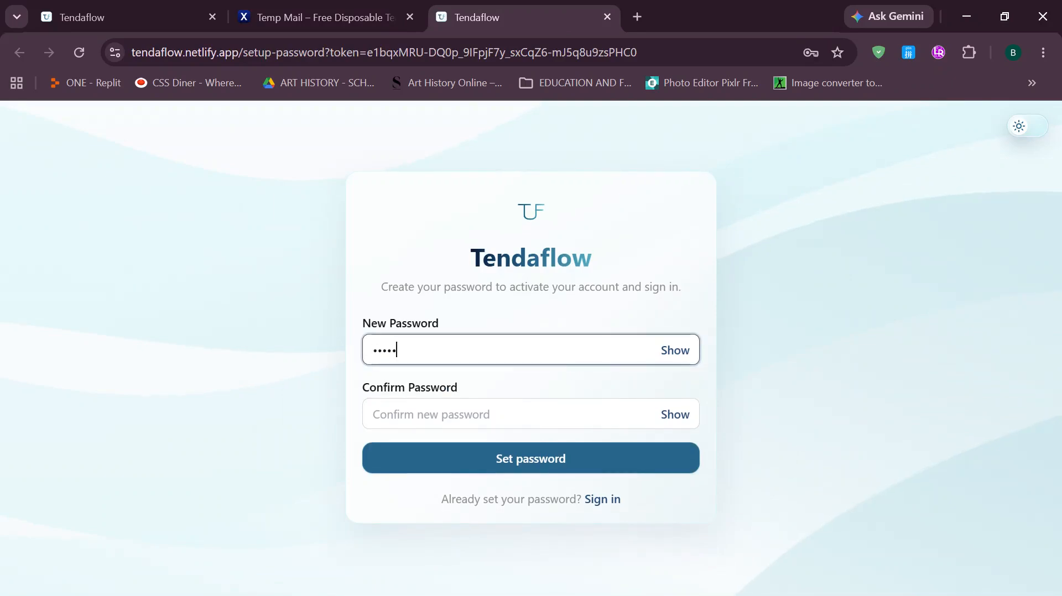
type("•••")
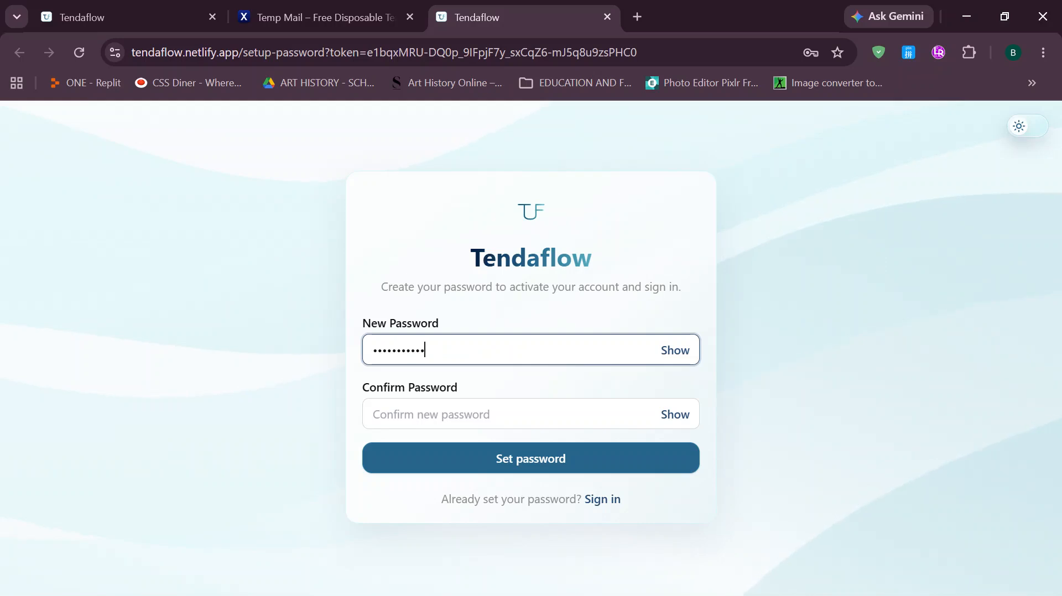
left_click(374, 414)
type("•••••••")
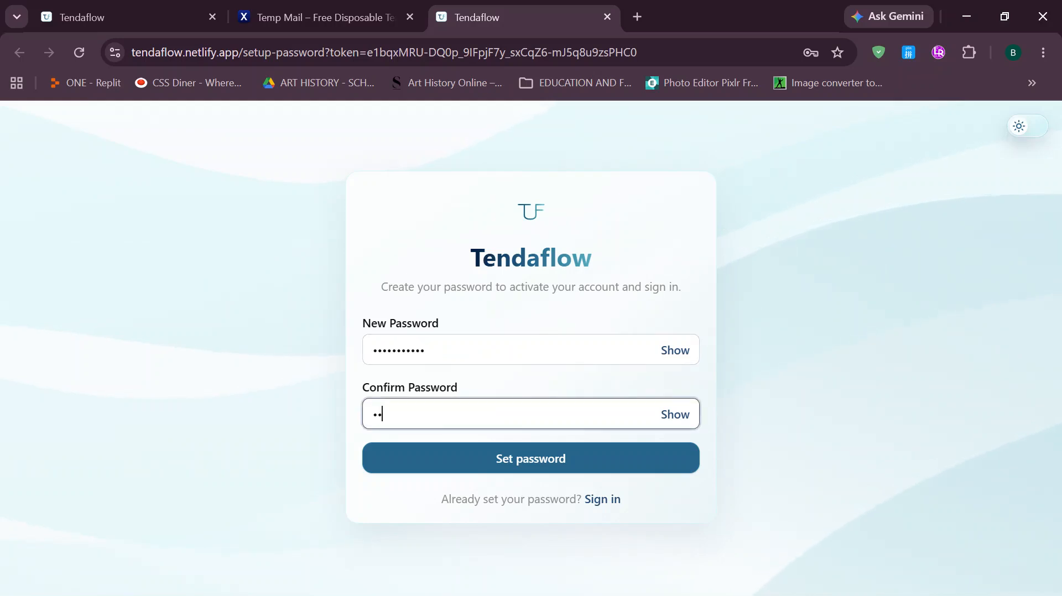
type("••••")
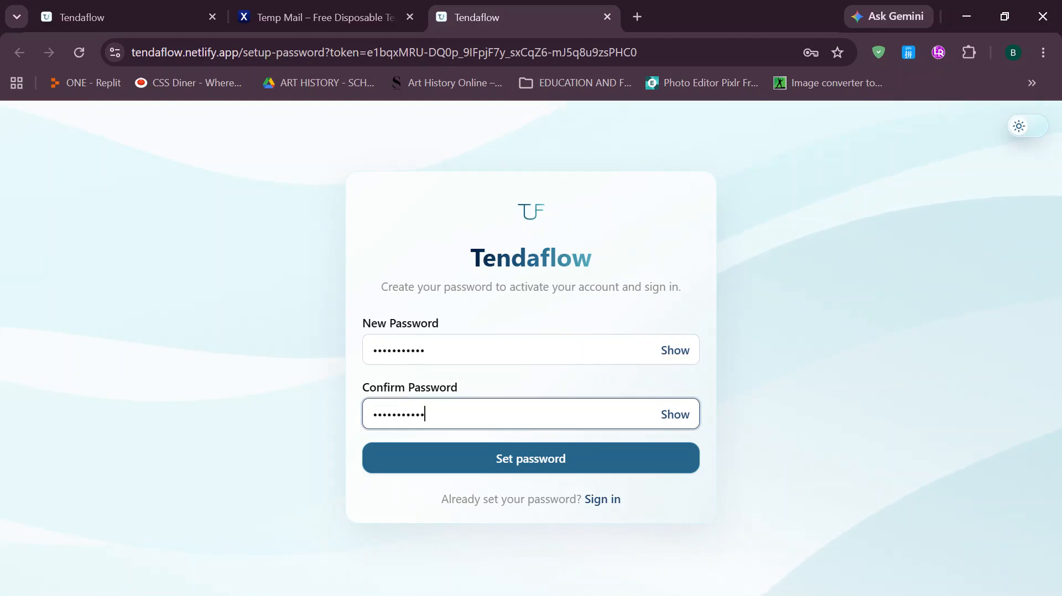
key("Return")
left_click(614, 467)
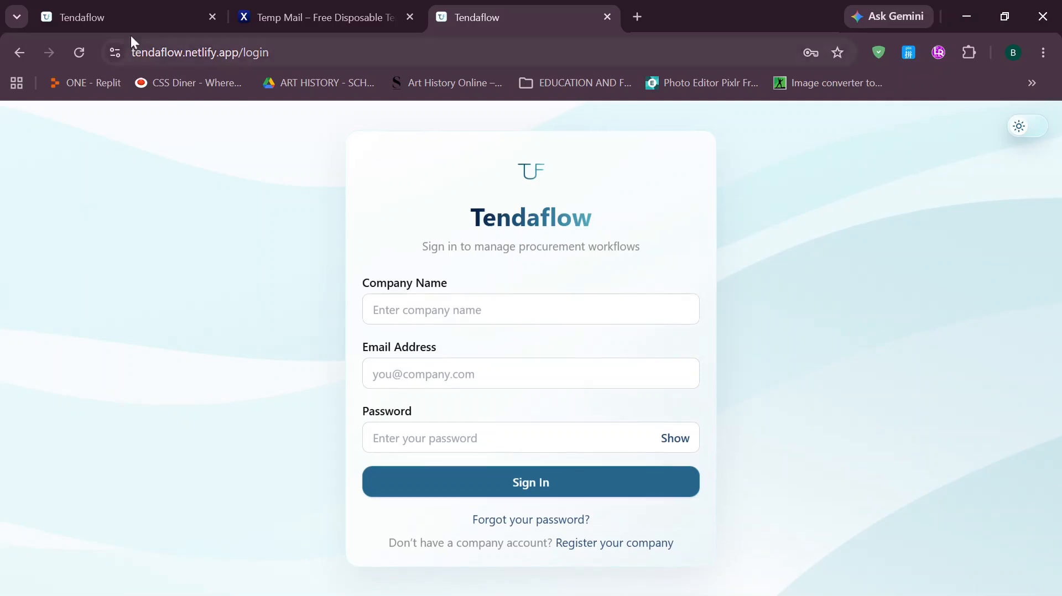
- Return to the admin's Users page and reload it to check the new user's status in the user list
left_click(138, 19)
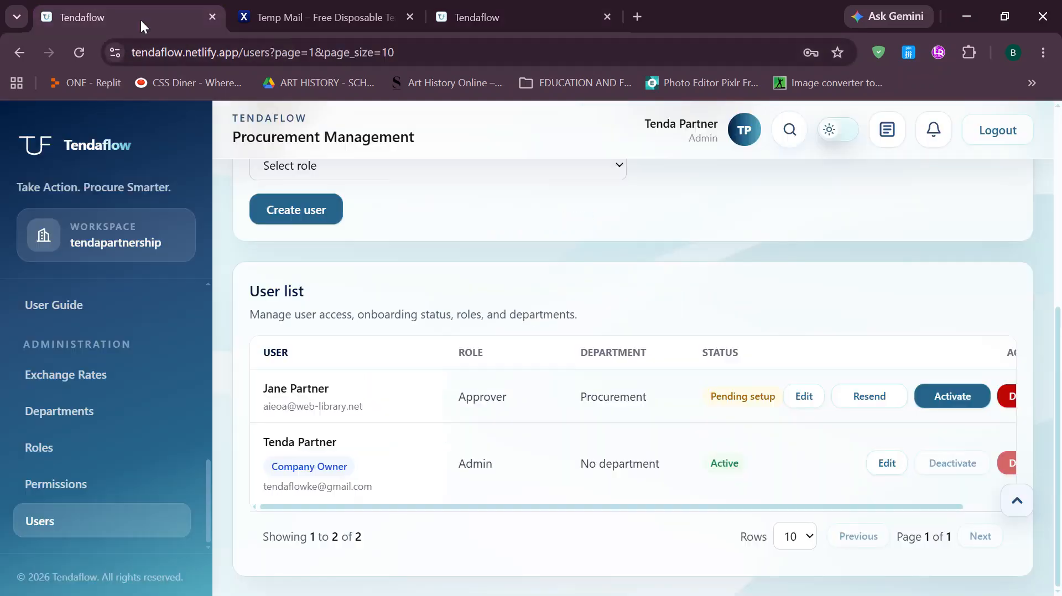
left_click(84, 50)
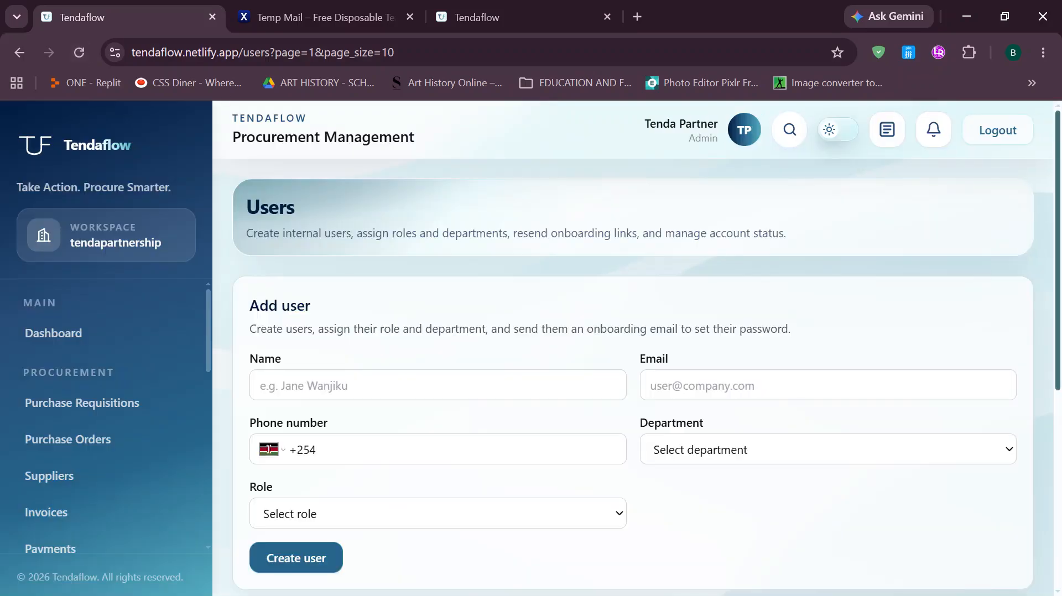
scroll(748, 365, "down", 6)
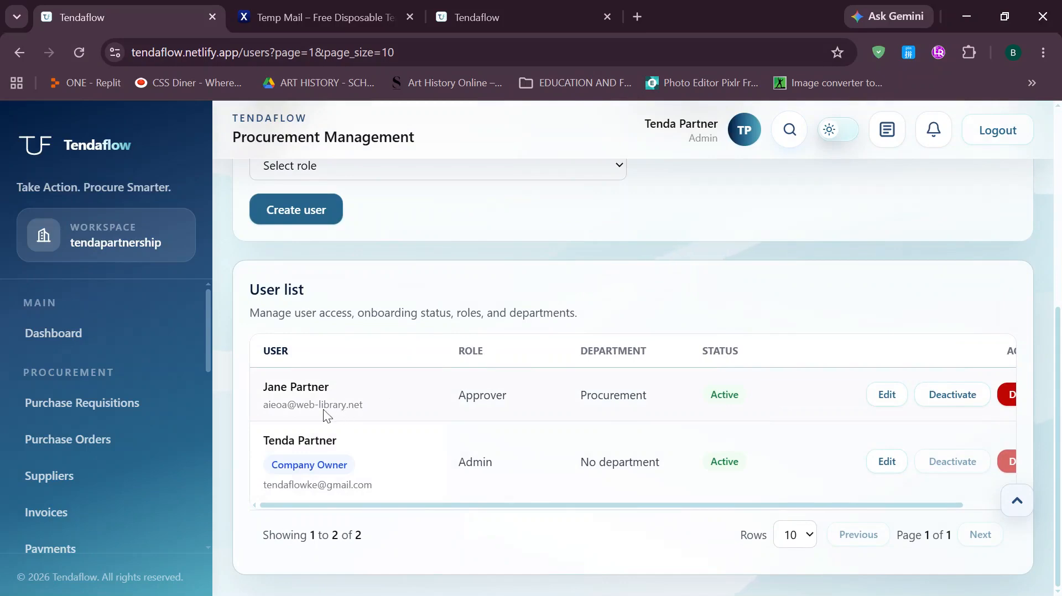
- Go to Approval Workflows and open the details of the Purchase Order Approval workflow
scroll(206, 378, "down", 2)
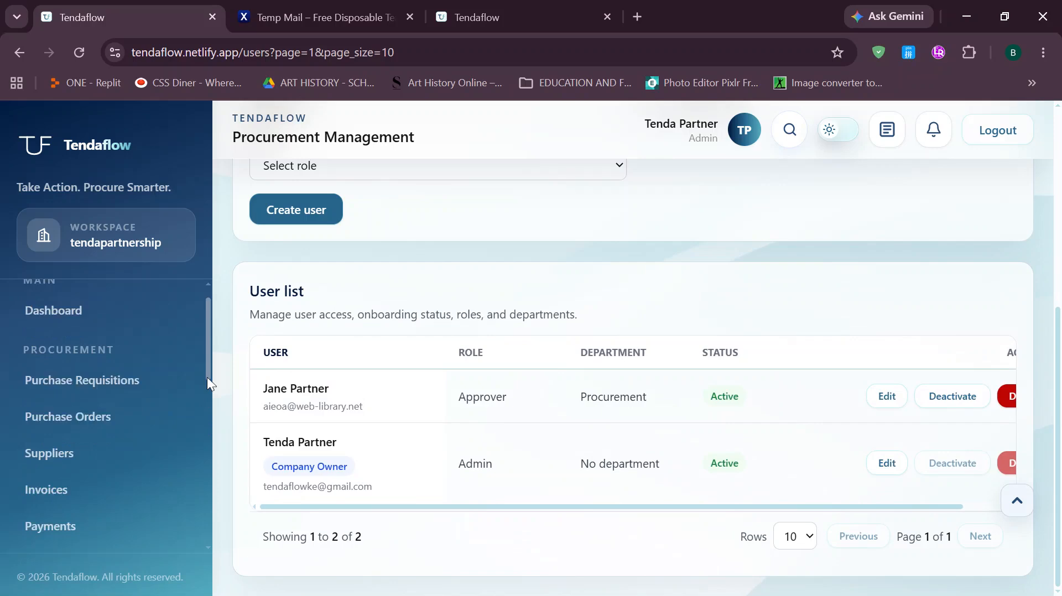
left_click_drag(206, 377, 204, 463)
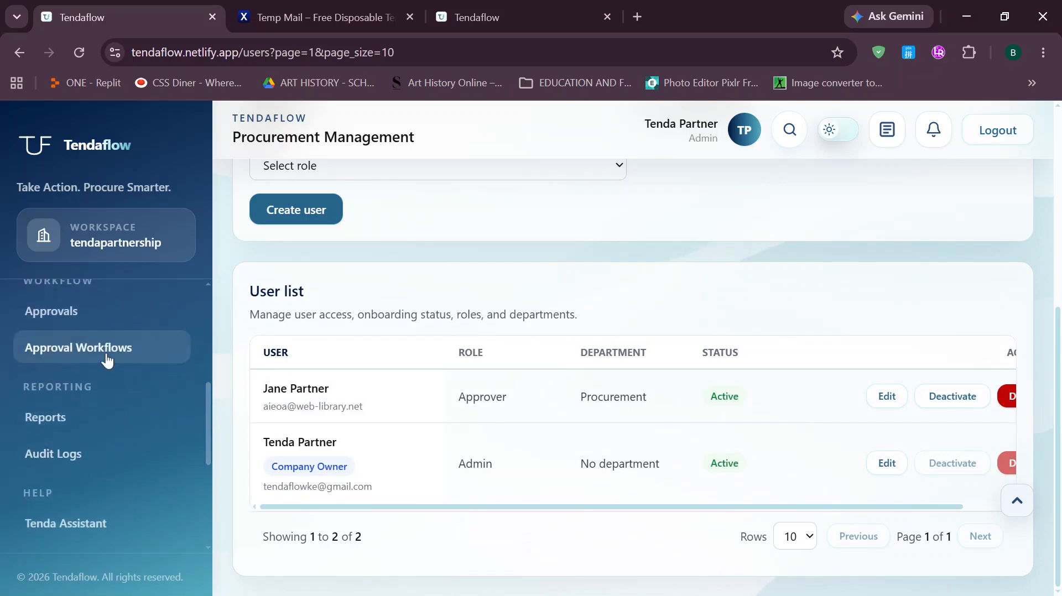
left_click(107, 360)
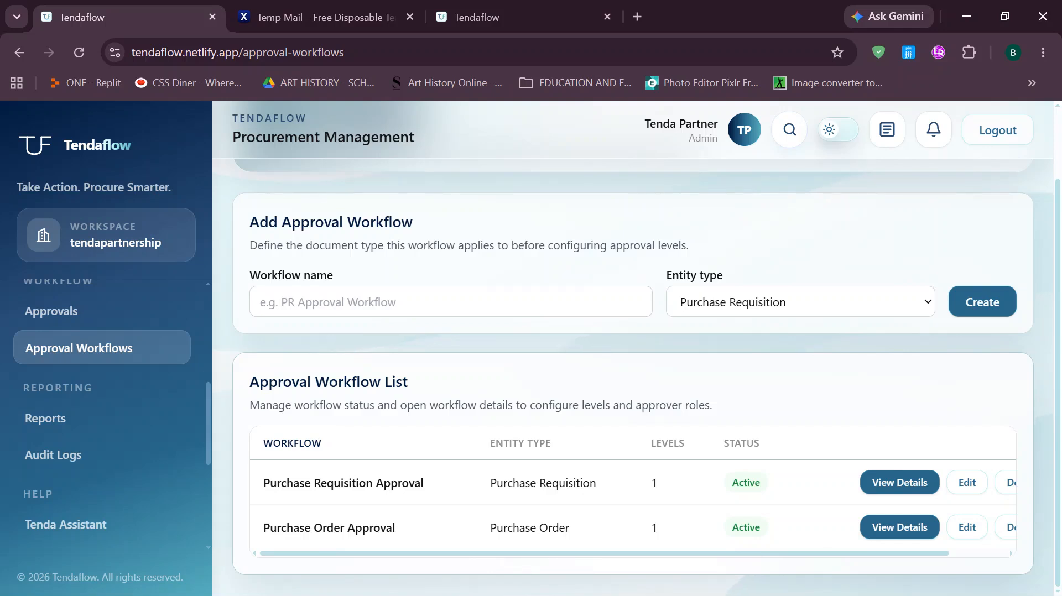
left_click(900, 527)
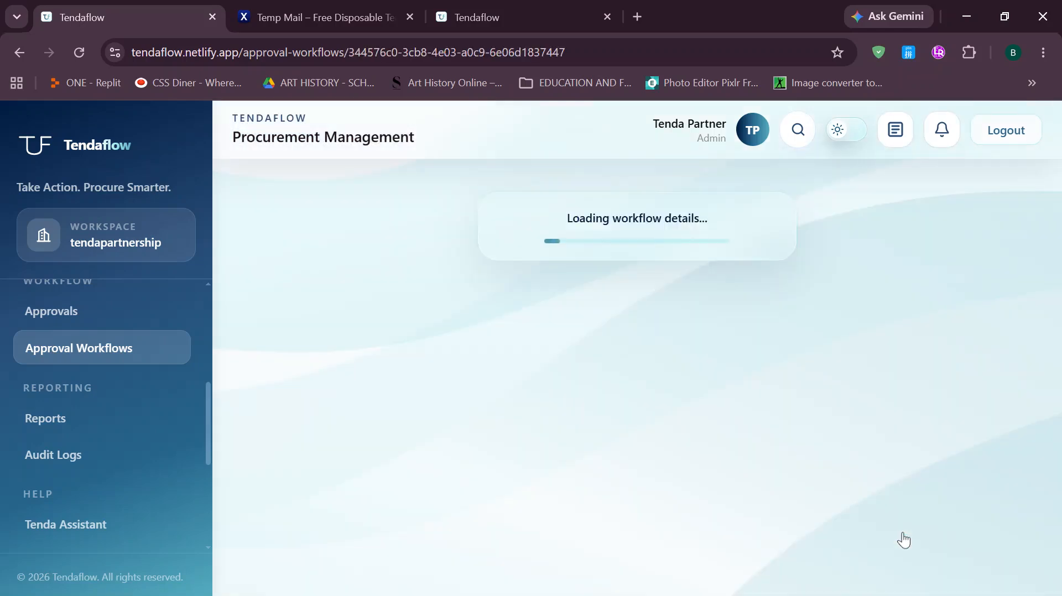
- Open the Purchase Order Approval workflow's Partner Approval Rules for editing and keep Approver as the partner role
scroll(632, 348, "down", 3)
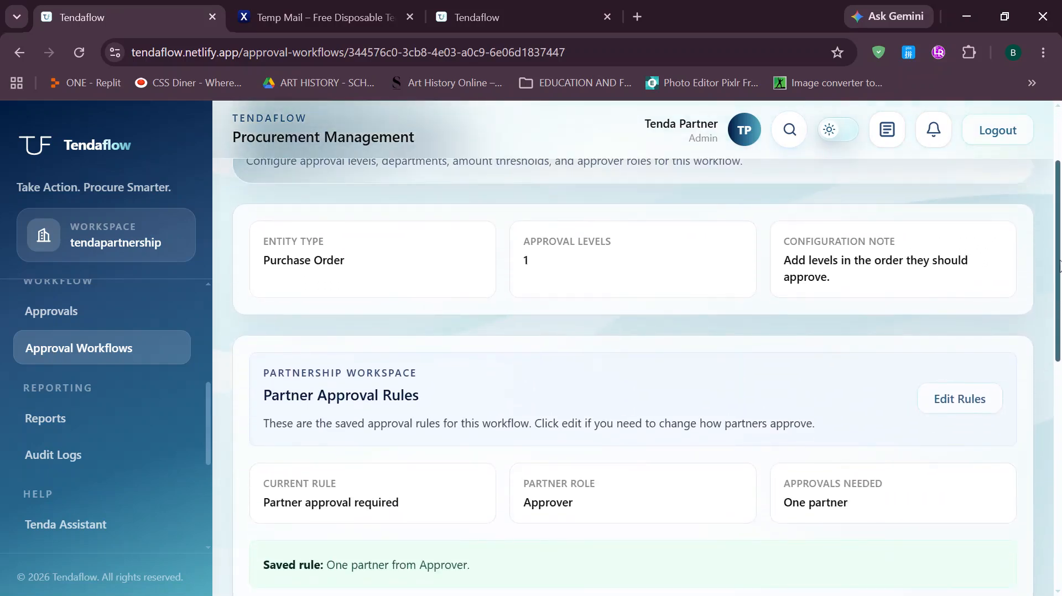
left_click_drag(1059, 267, 1057, 322)
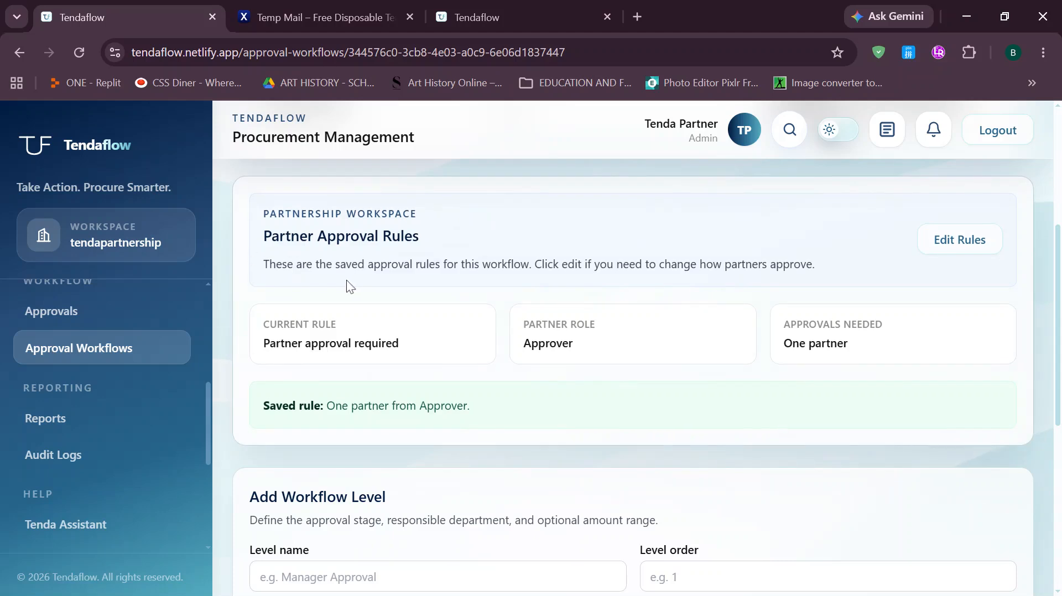
left_click(965, 248)
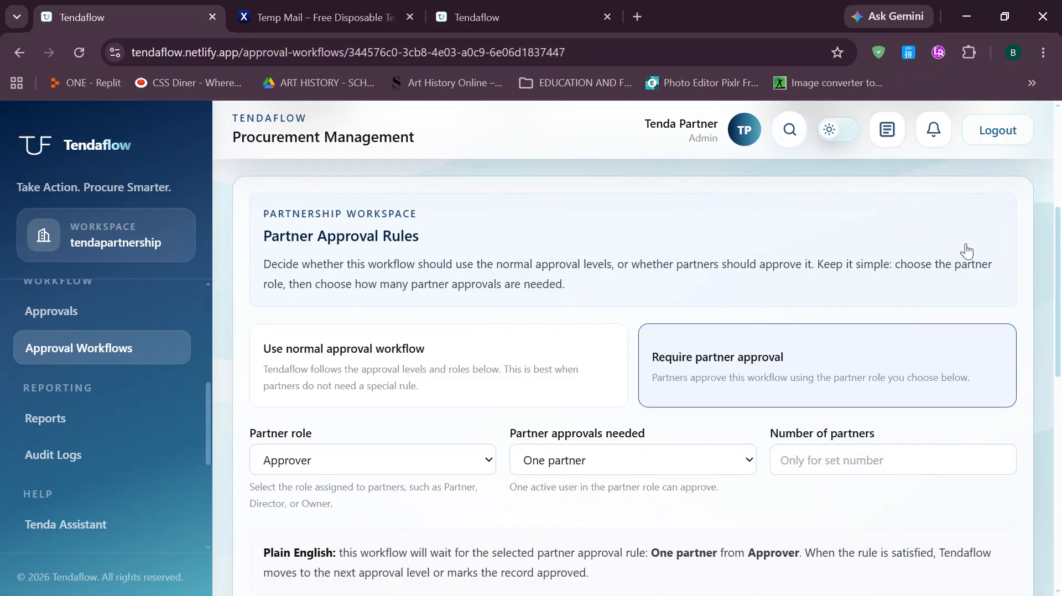
scroll(417, 414, "down", 2)
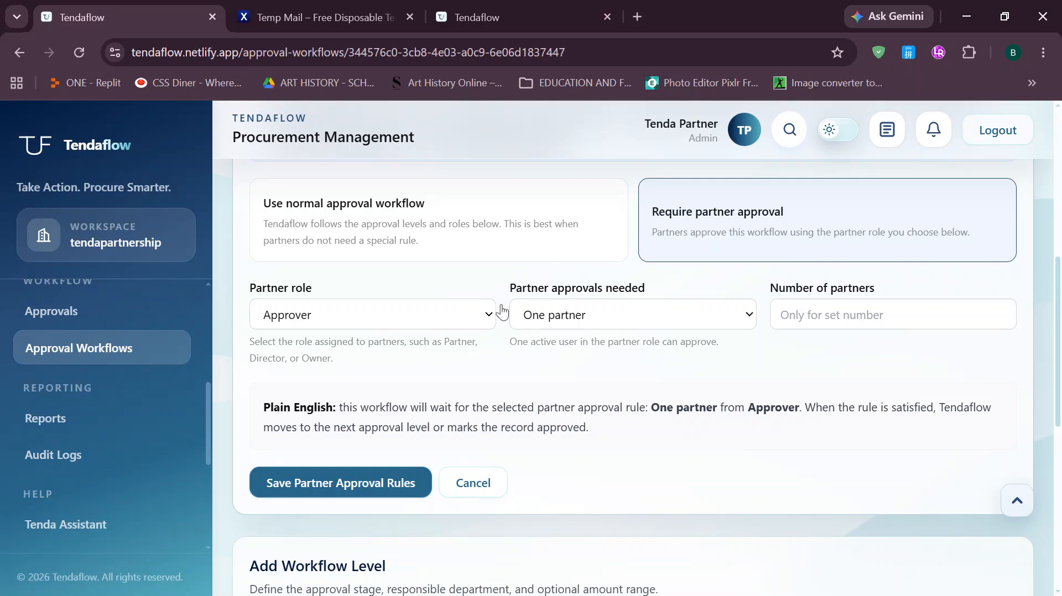
left_click(393, 317)
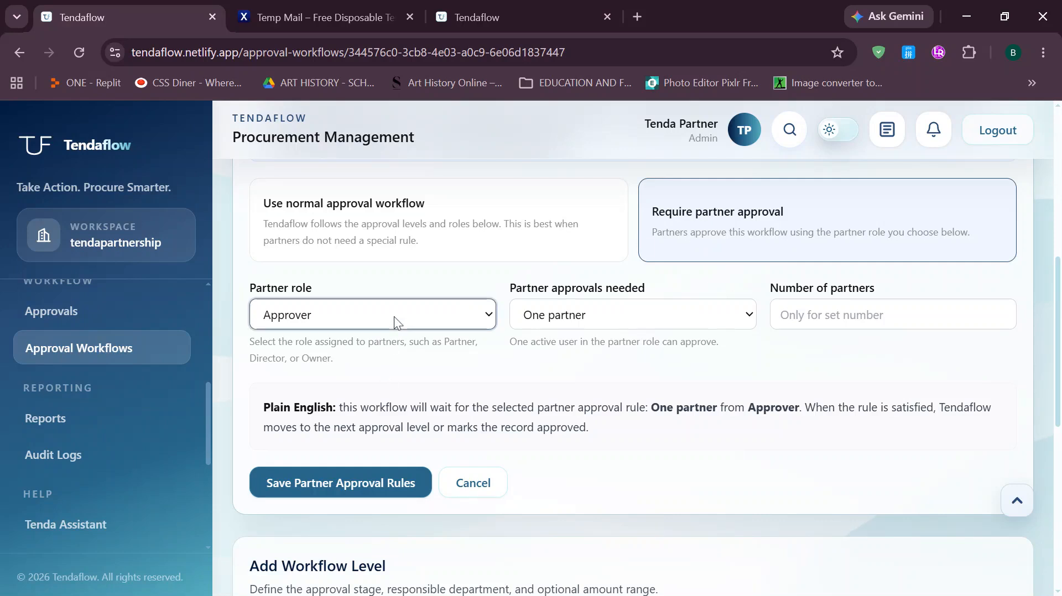
left_click(640, 321)
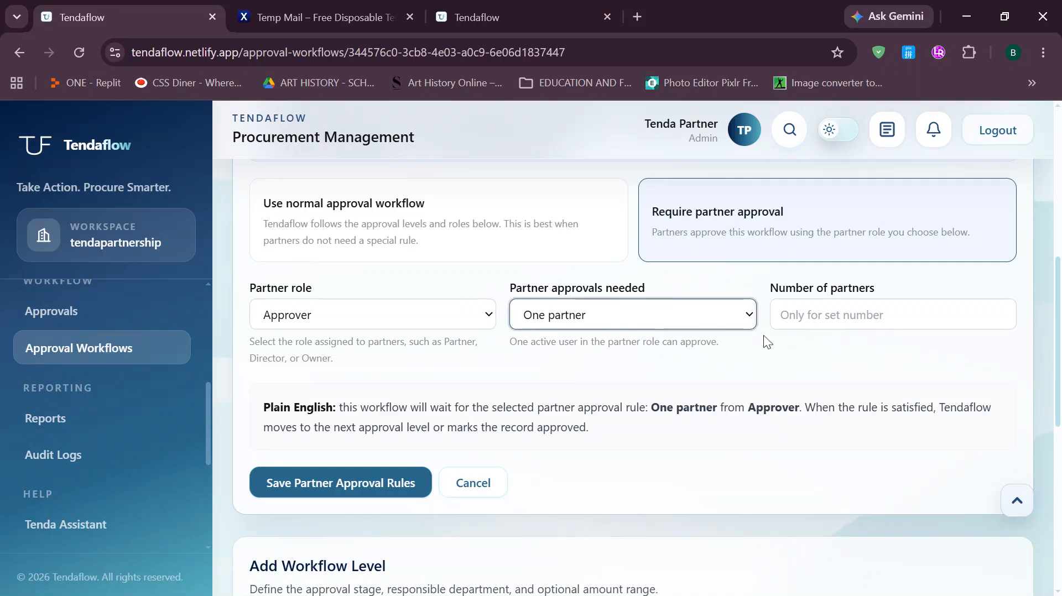
left_click(611, 380)
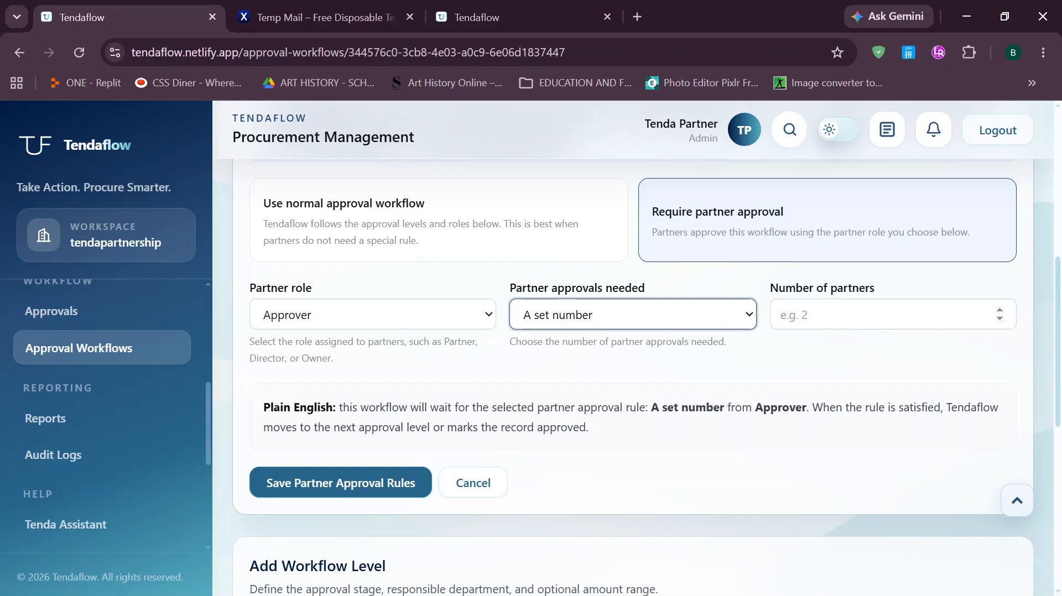
left_click(780, 315)
type("2")
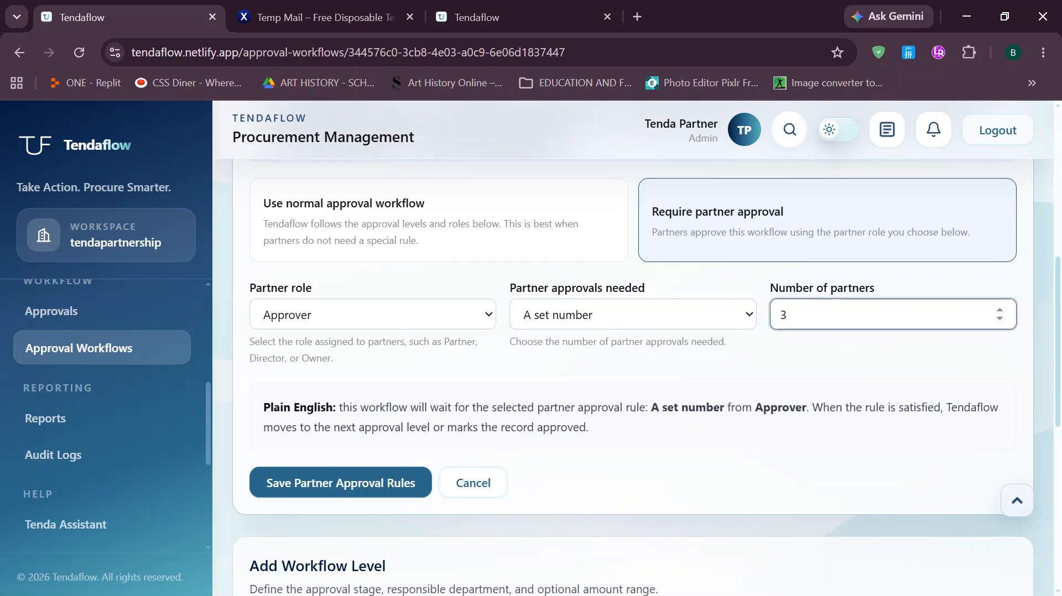
key("BackSpace")
- Set the partner approvals needed to One partner and save the partner approval rules
left_click(555, 328)
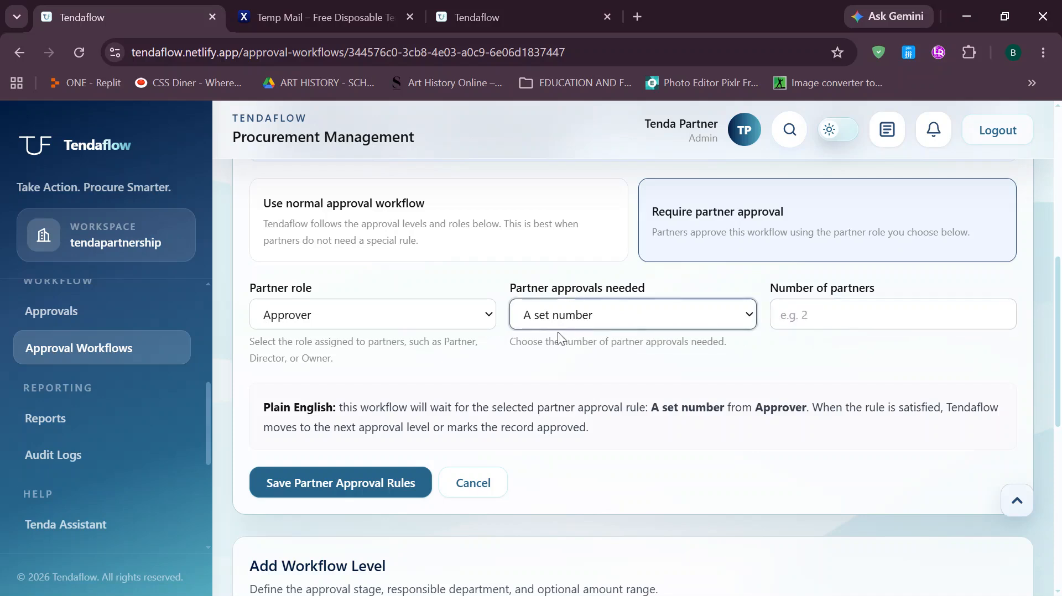
left_click(563, 344)
left_click(370, 483)
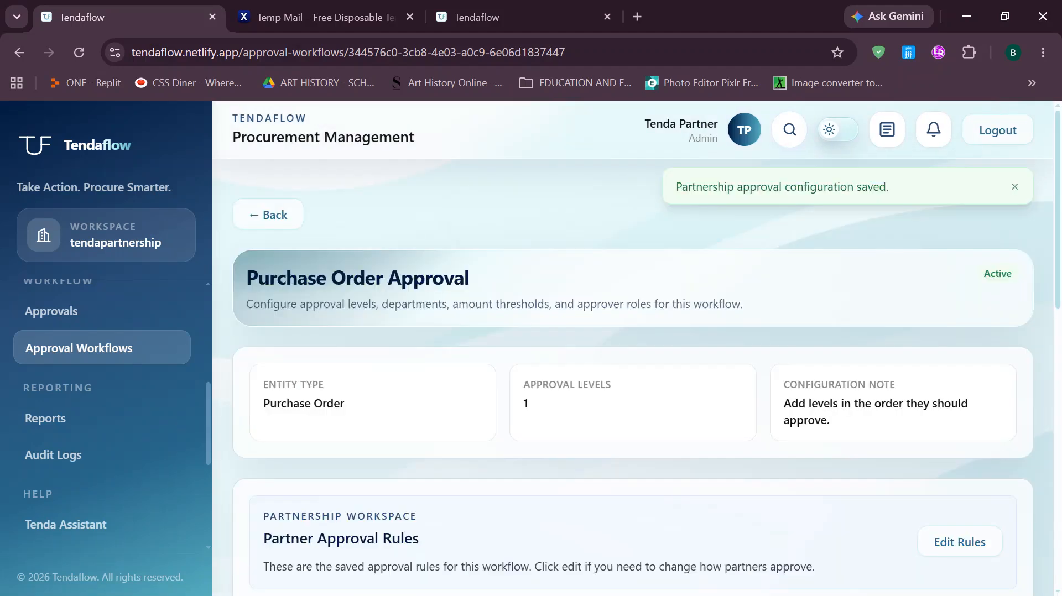
- Examine the saved rules and workflow levels of the Purchase Order Approval workflow and return to the approval workflow list
scroll(794, 360, "down", 3)
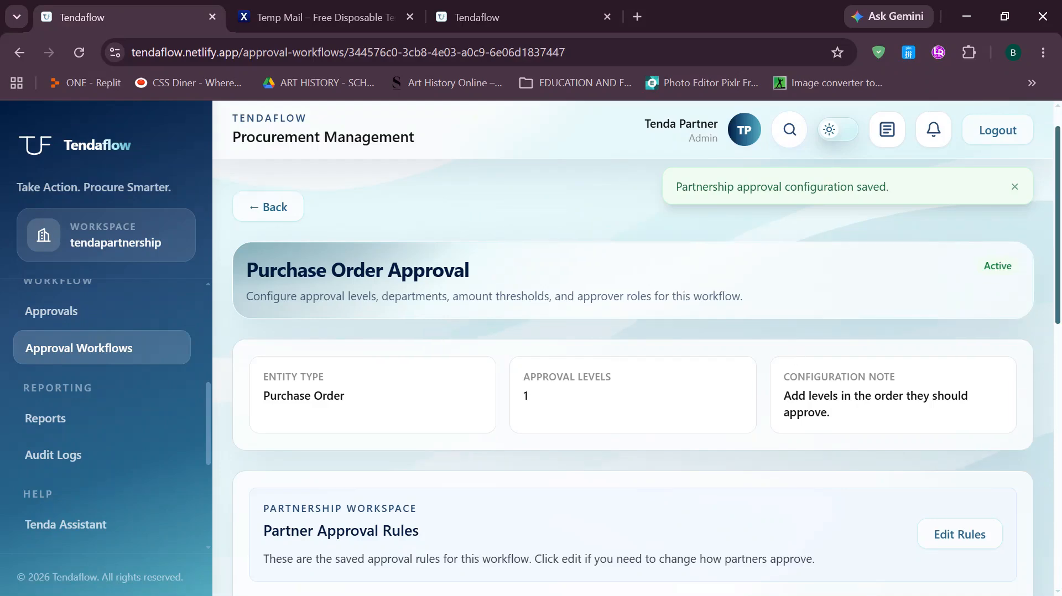
scroll(599, 595, "down", 6)
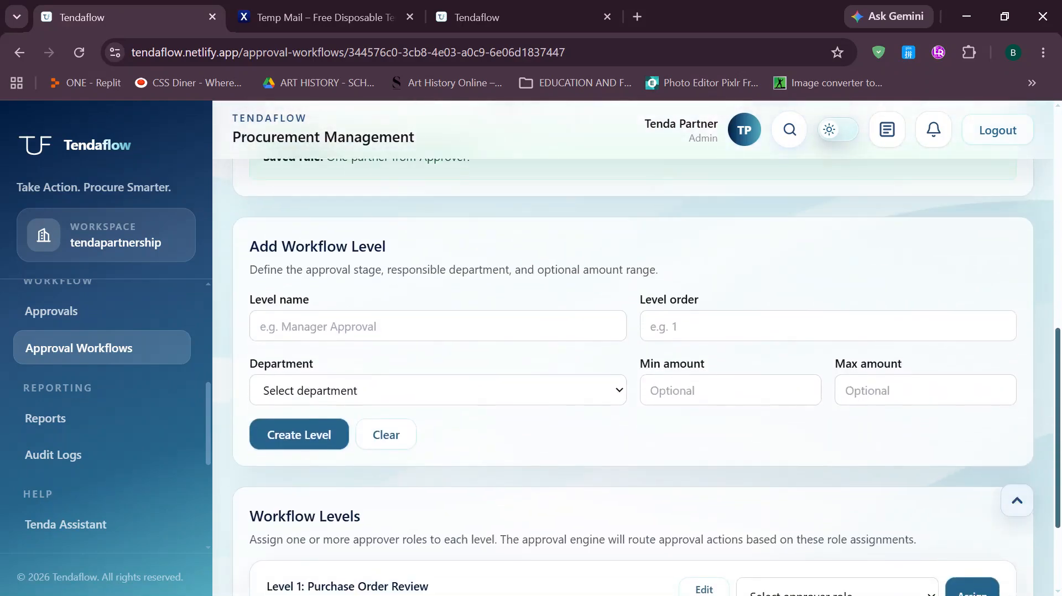
scroll(599, 594, "down", 2)
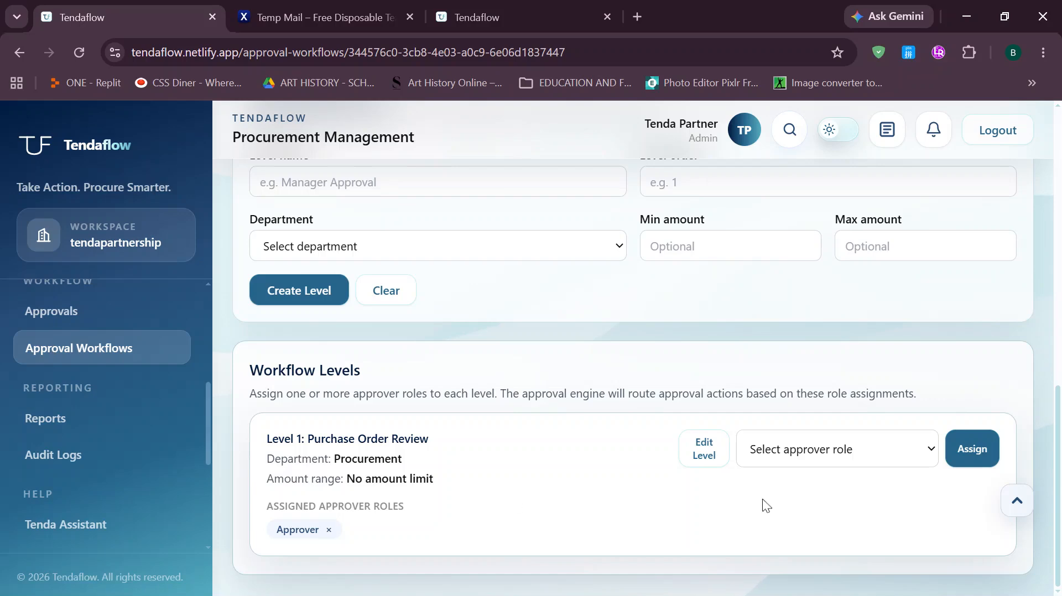
scroll(764, 504, "up", 6)
scroll(631, 354, "up", 5)
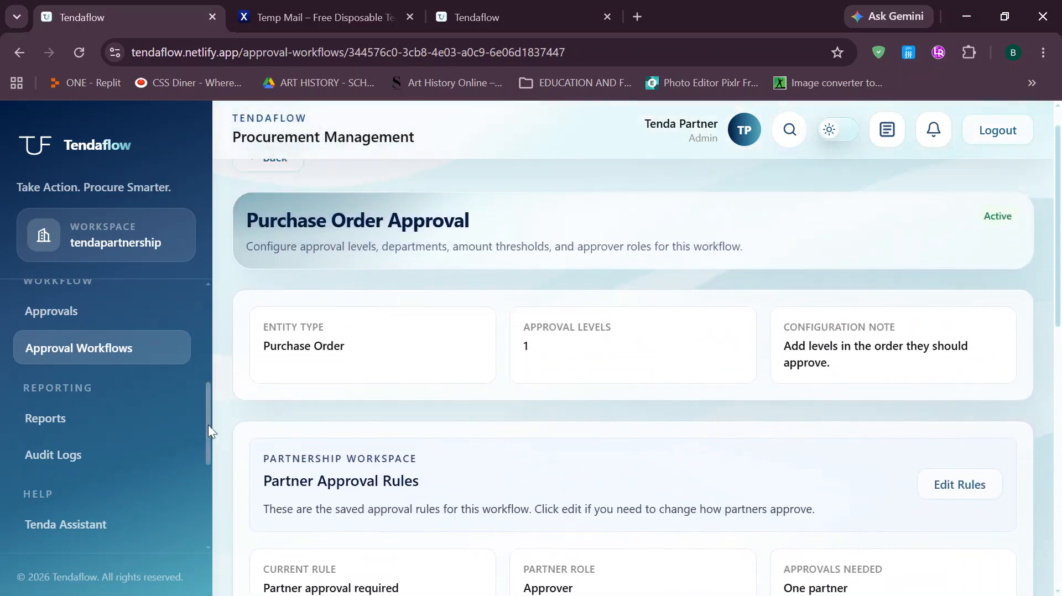
scroll(290, 191, "up", 1)
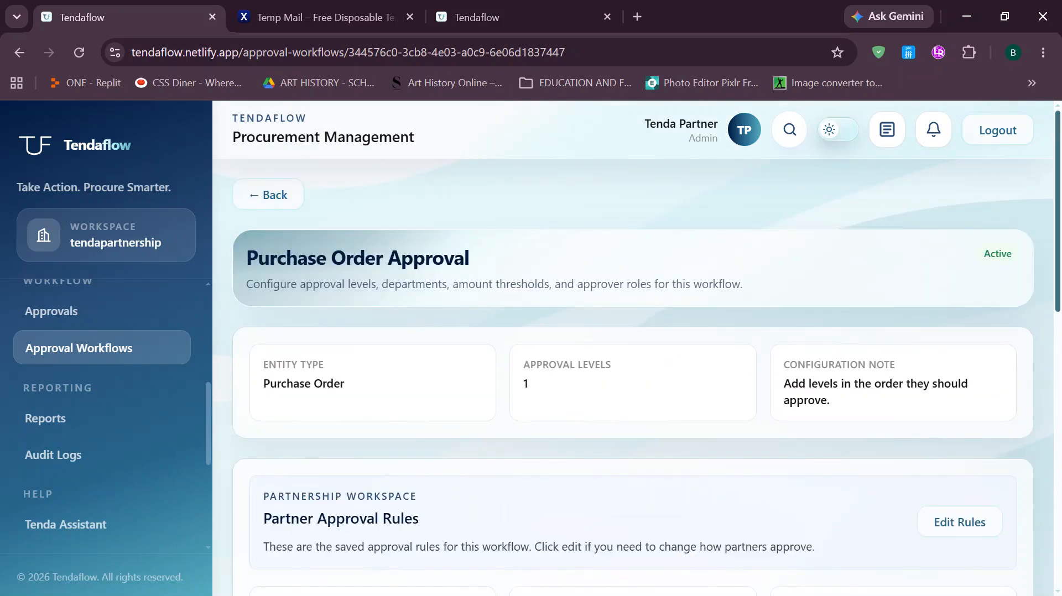
left_click(290, 191)
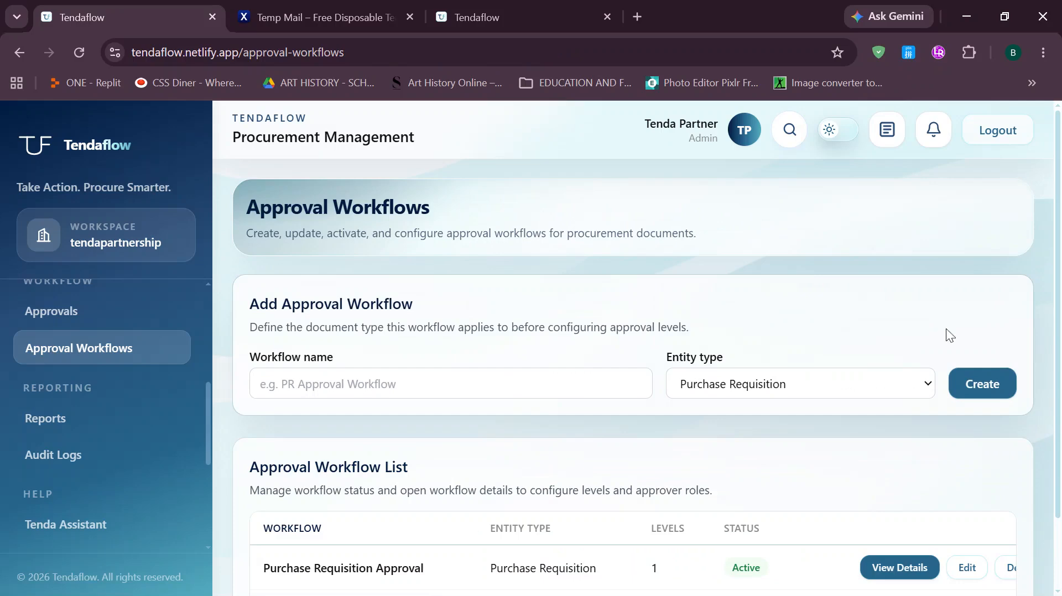
- Create an approval workflow named Invoice Approval Workflow with the entity type Invoice
scroll(946, 331, "down", 1)
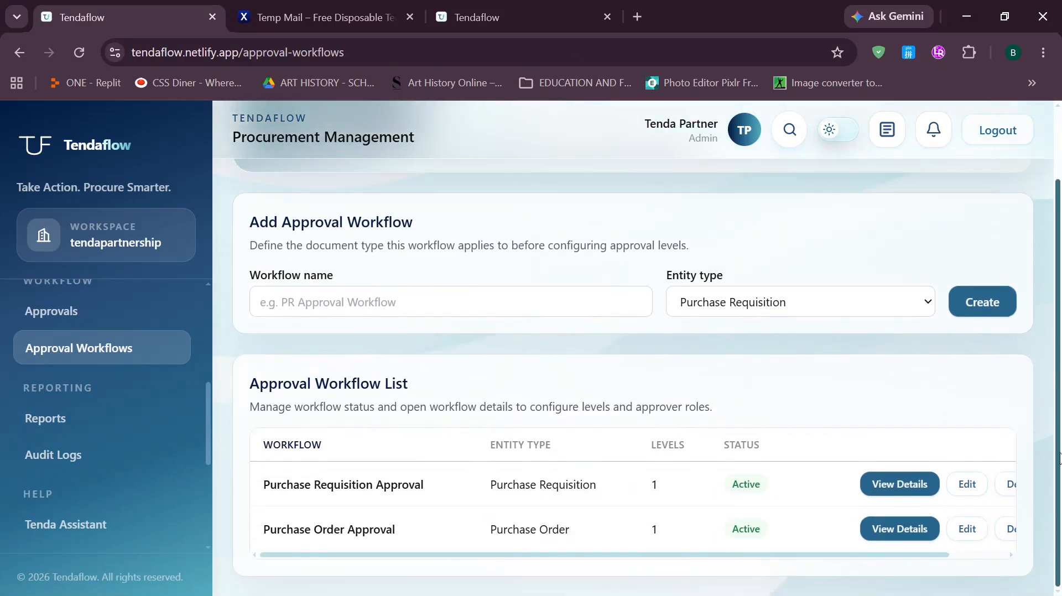
left_click(523, 309)
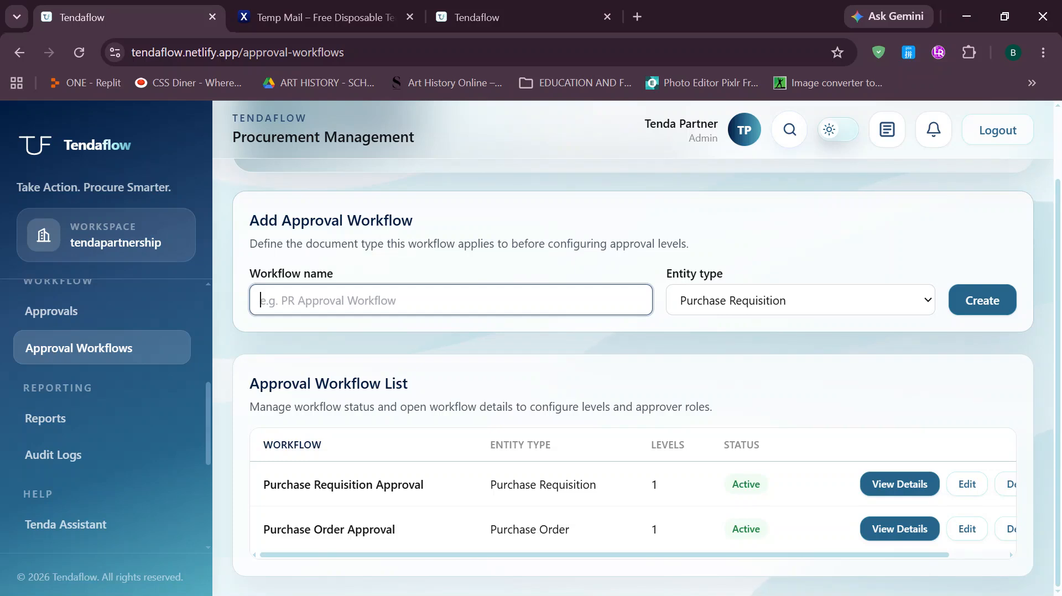
type("Invoice ")
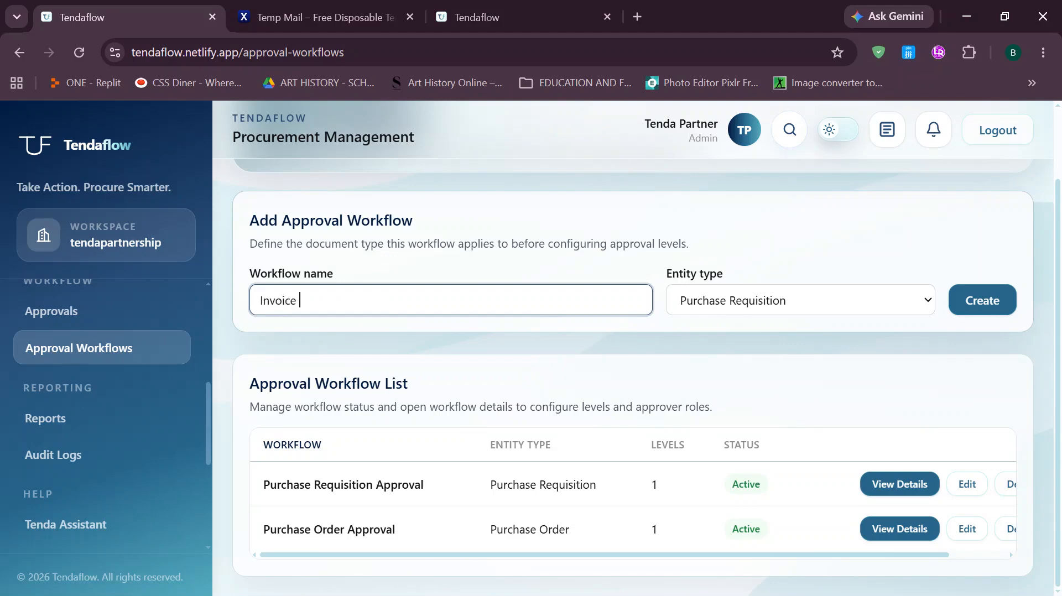
type("Approval Workflow")
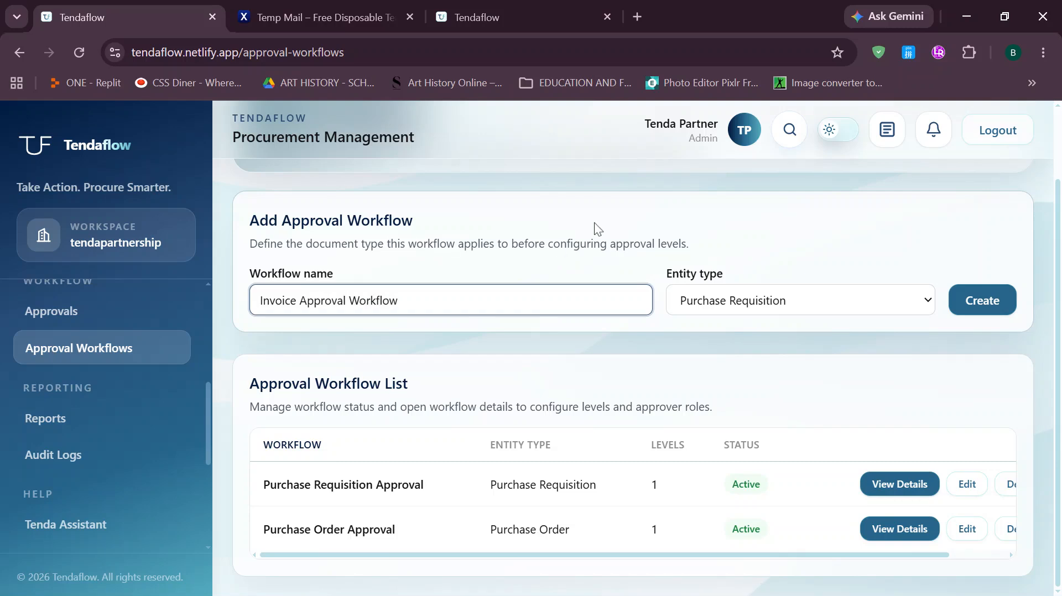
left_click(742, 292)
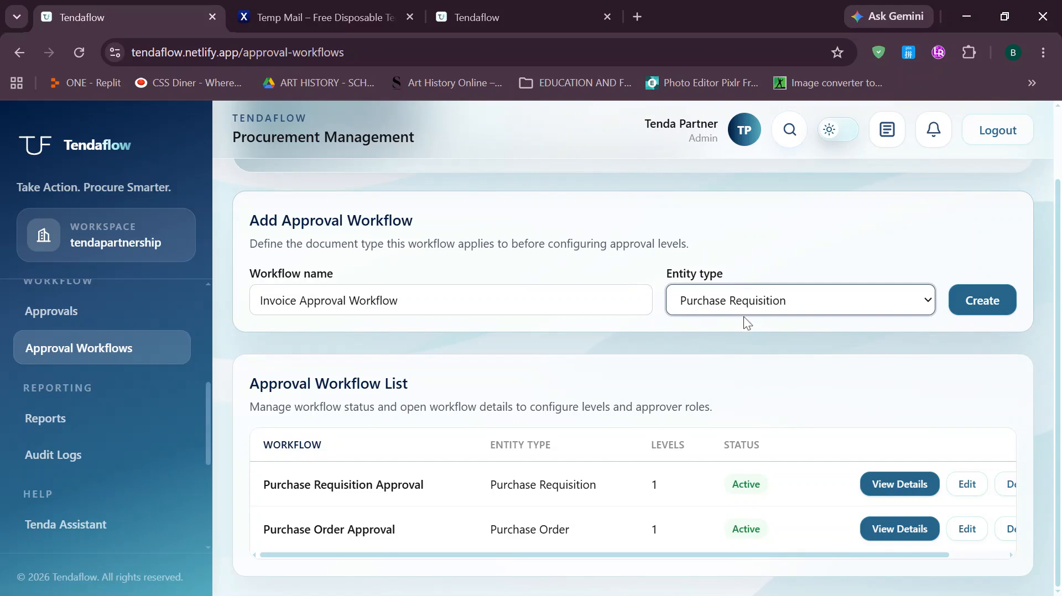
left_click(745, 378)
left_click(981, 313)
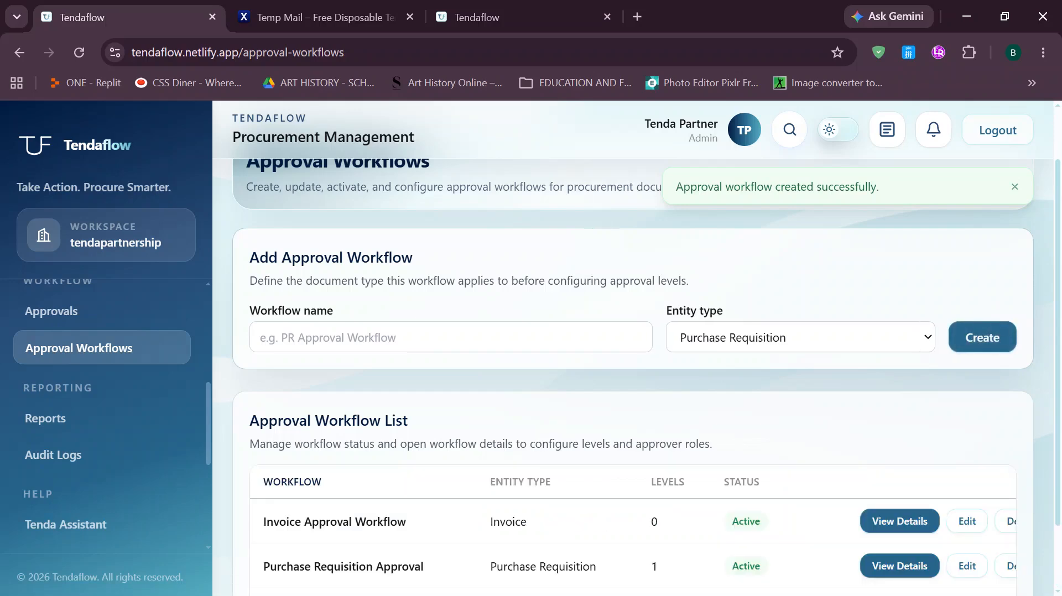
- Open the details of the Invoice Approval Workflow and go to its Partner Approval Rules
scroll(560, 469, "down", 1)
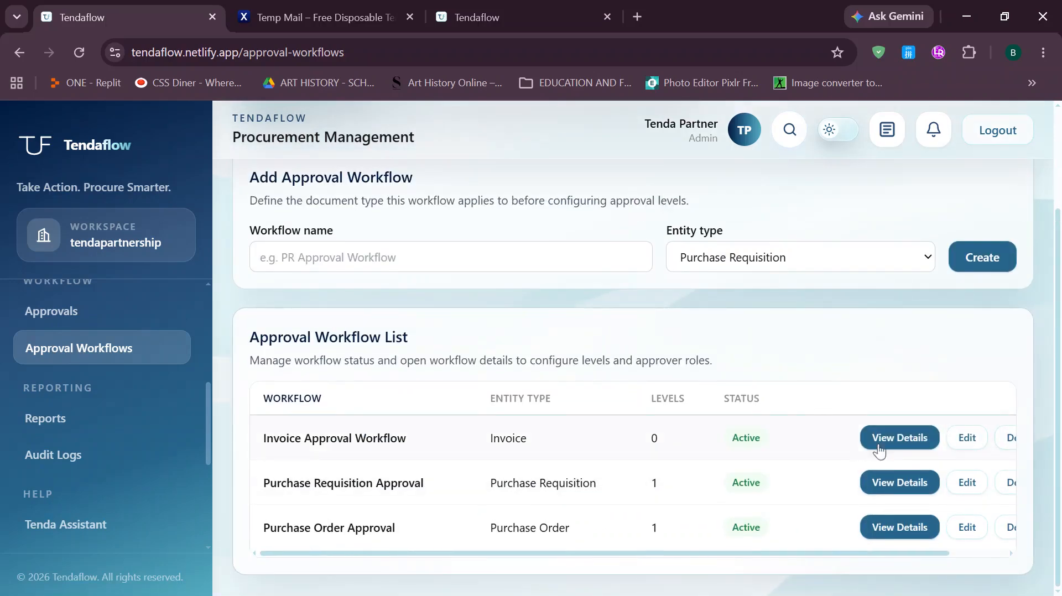
left_click(900, 437)
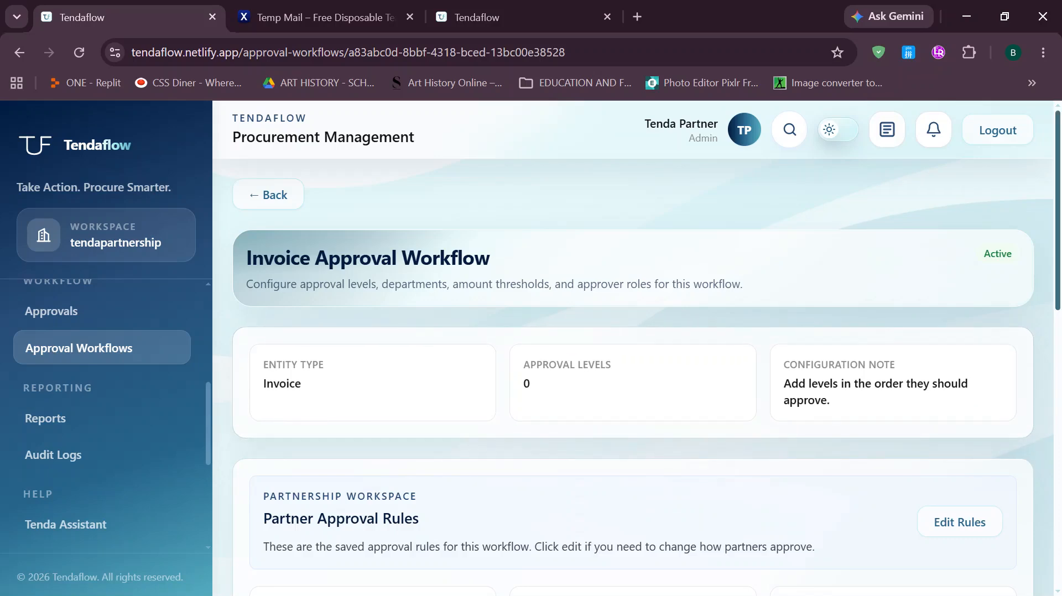
scroll(902, 436, "down", 2)
scroll(633, 369, "down", 3)
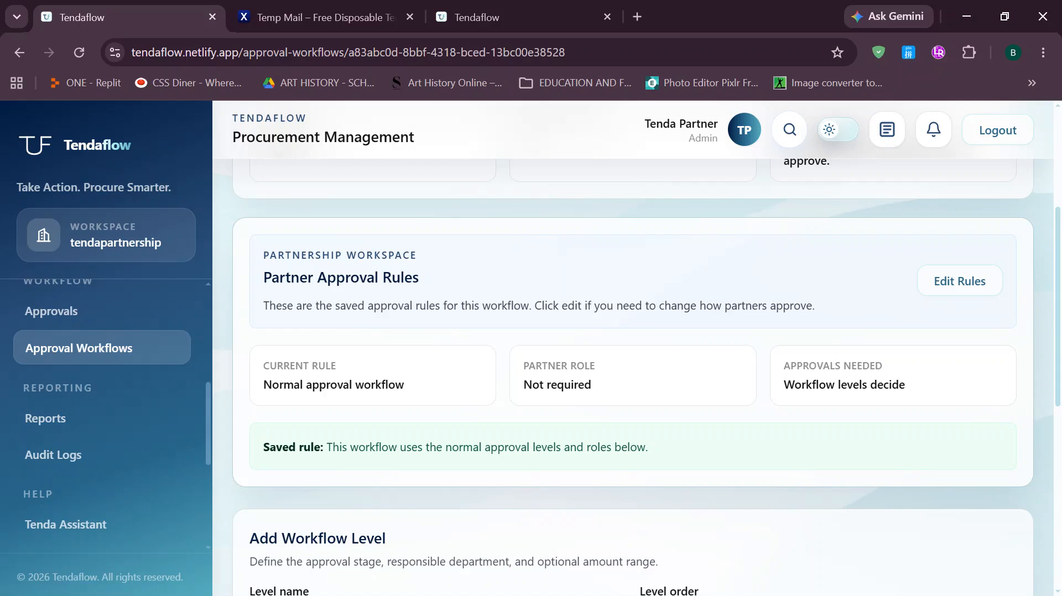
- Require partner approval for the invoice workflow, with Approver as partner role and One partner needed, and save the rules
left_click(961, 280)
left_click(784, 426)
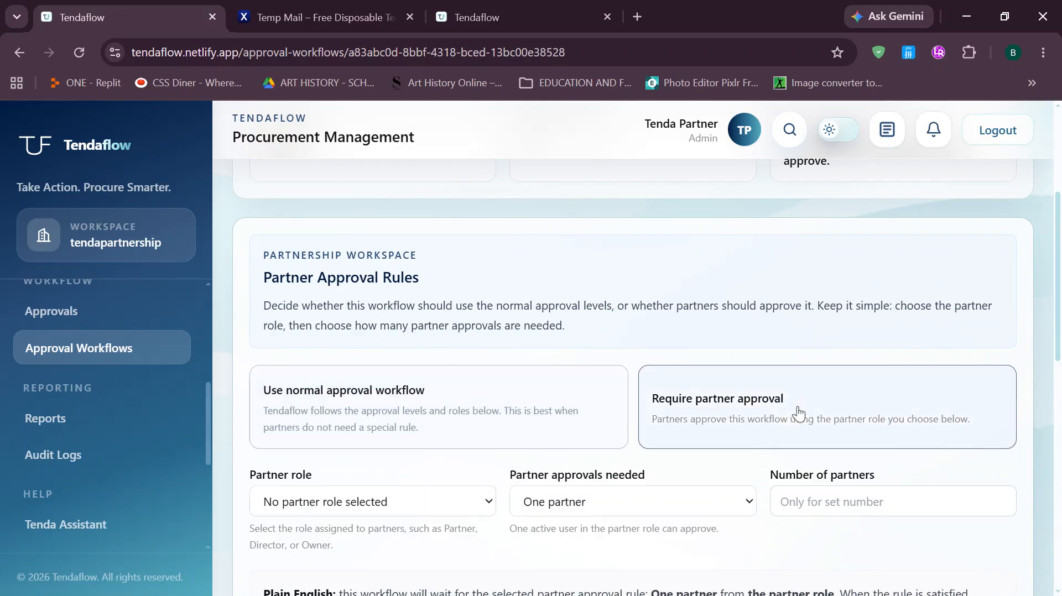
scroll(1010, 374, "down", 4)
scroll(631, 332, "down", 2)
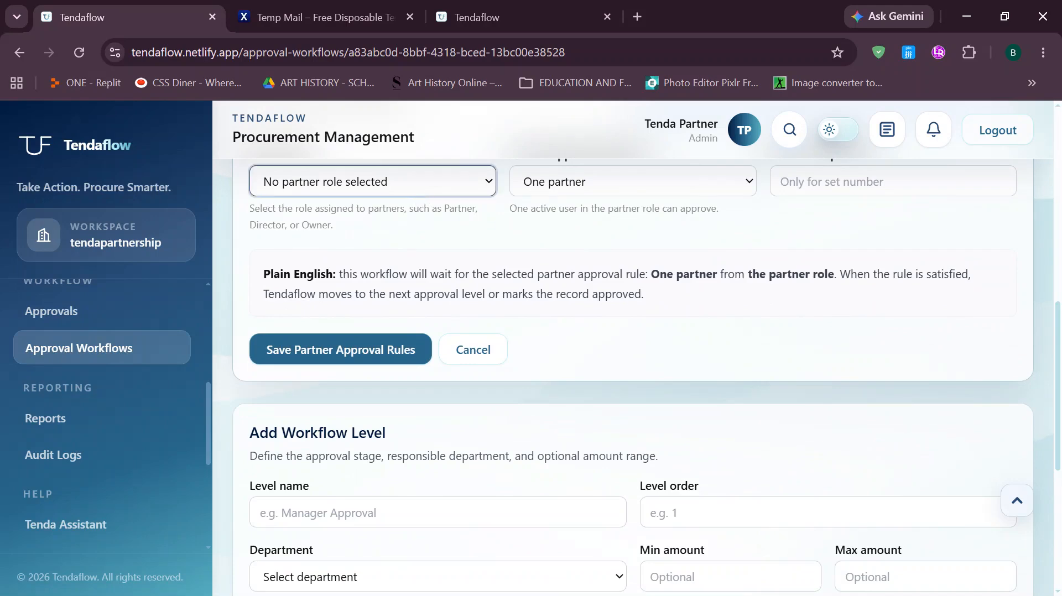
scroll(413, 300, "up", 2)
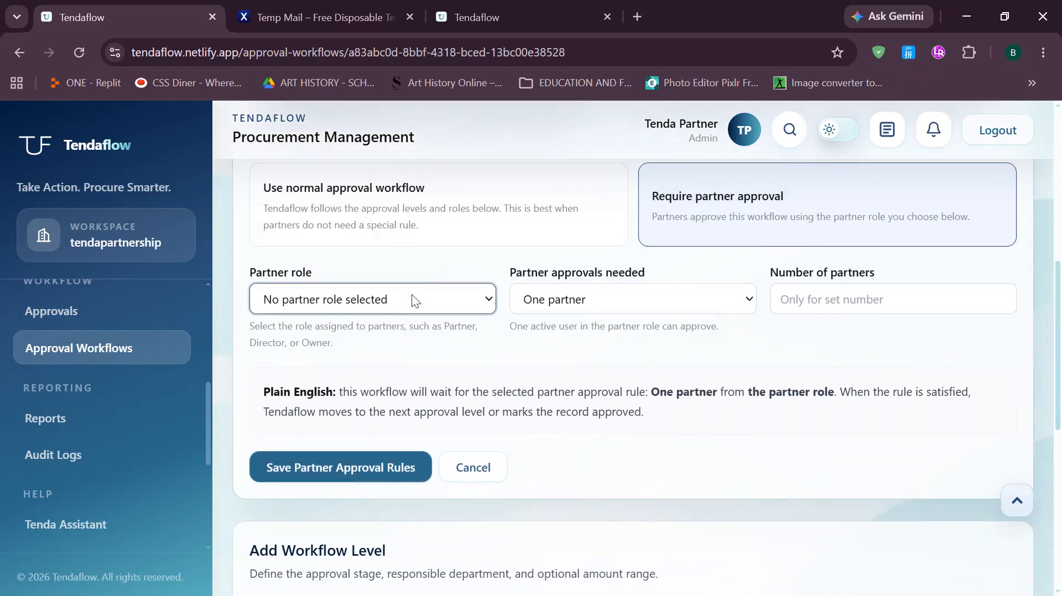
left_click(395, 315)
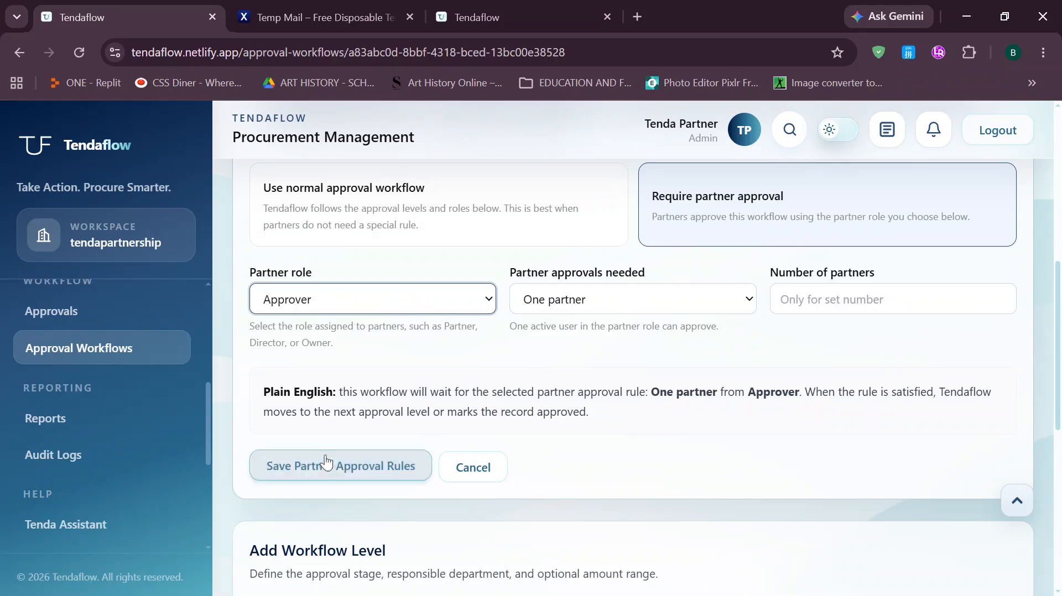
left_click(343, 471)
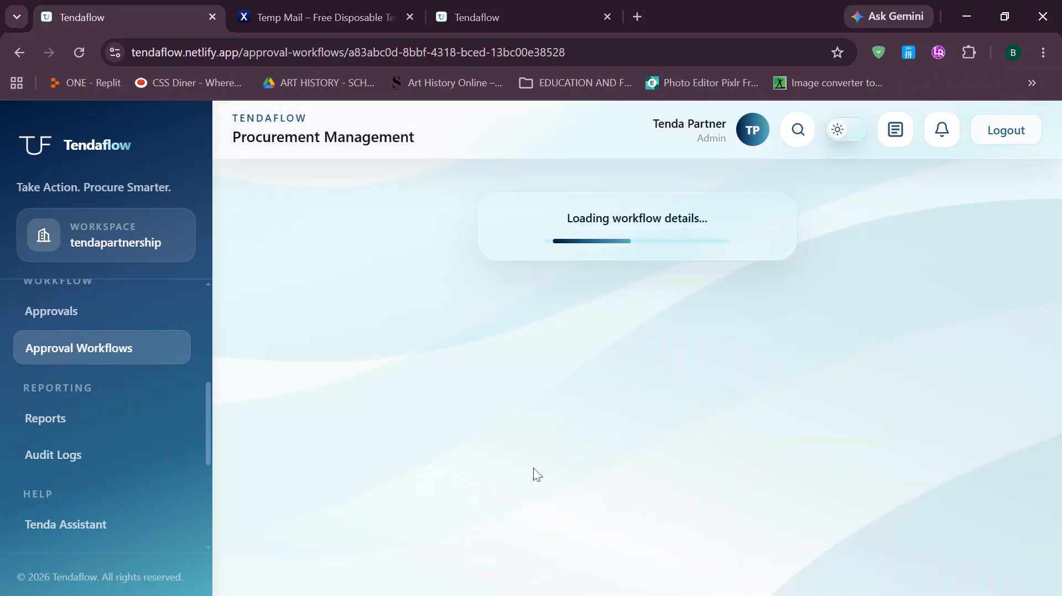
- Create a workflow level named Invoice Review with level order 1 and the Procurement department in the Invoice Approval Workflow
scroll(998, 332, "down", 2)
scroll(1052, 489, "down", 6)
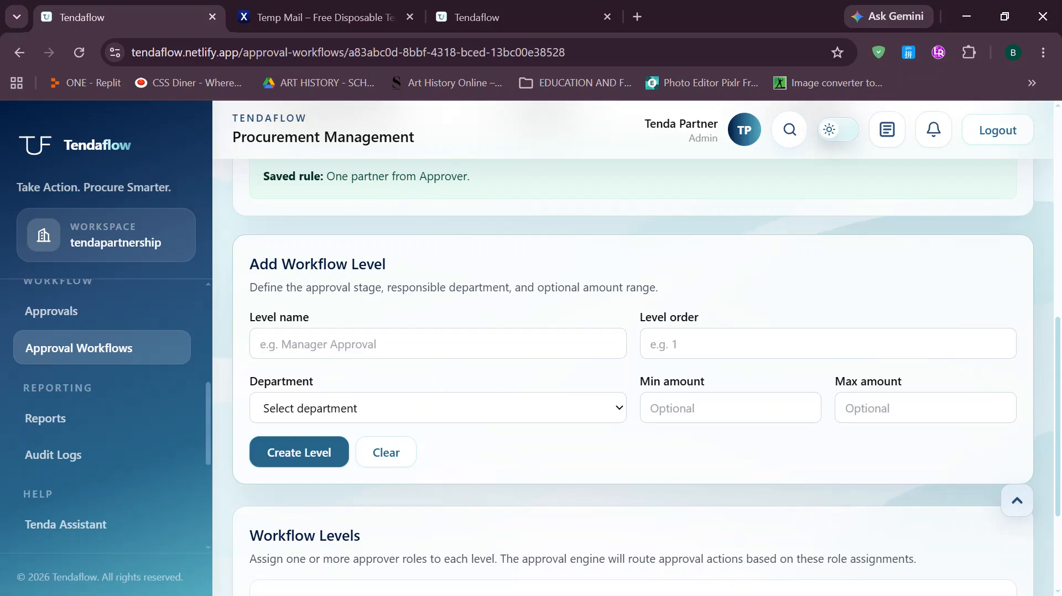
left_click(650, 344)
type("1")
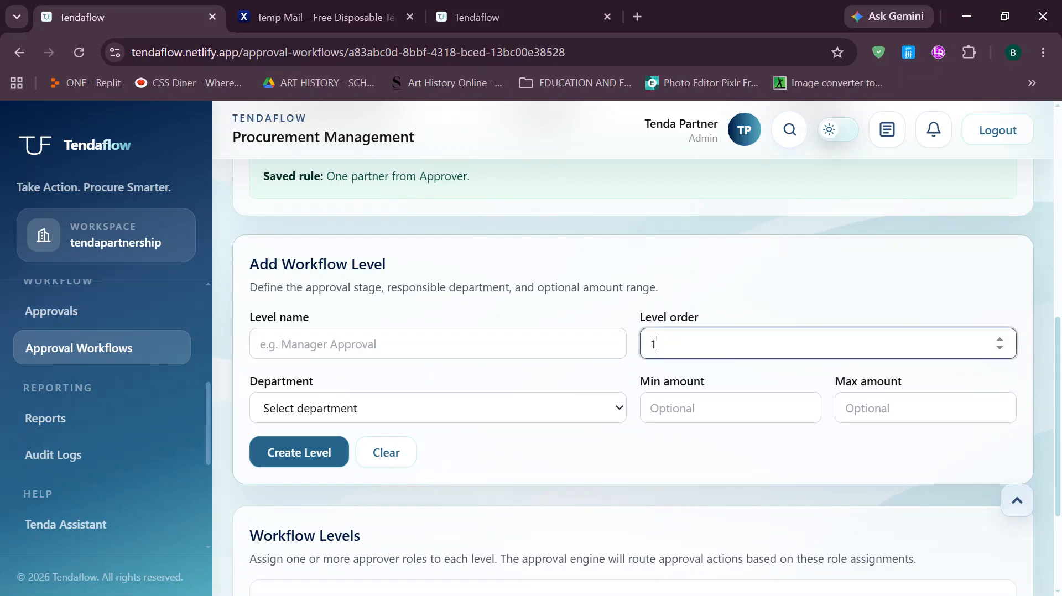
left_click(383, 338)
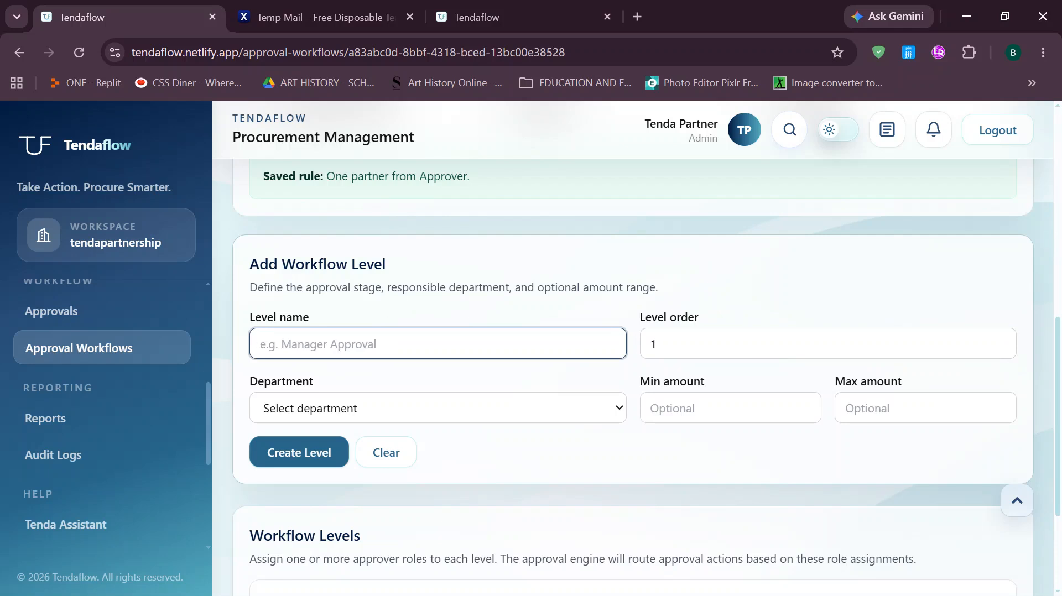
scroll(888, 291, "up", 5)
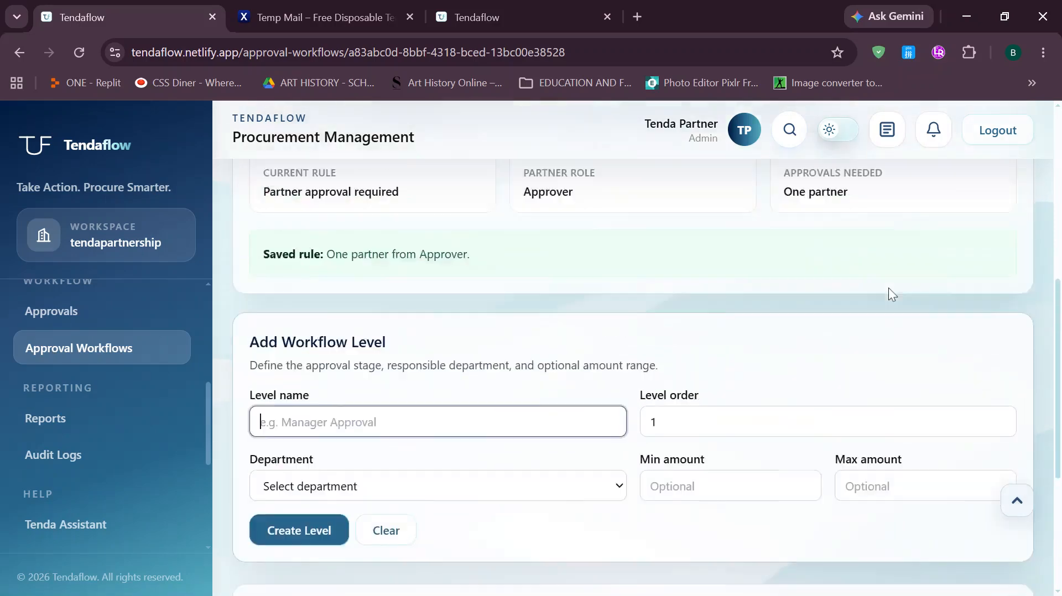
scroll(633, 348, "up", 1)
scroll(633, 349, "down", 1)
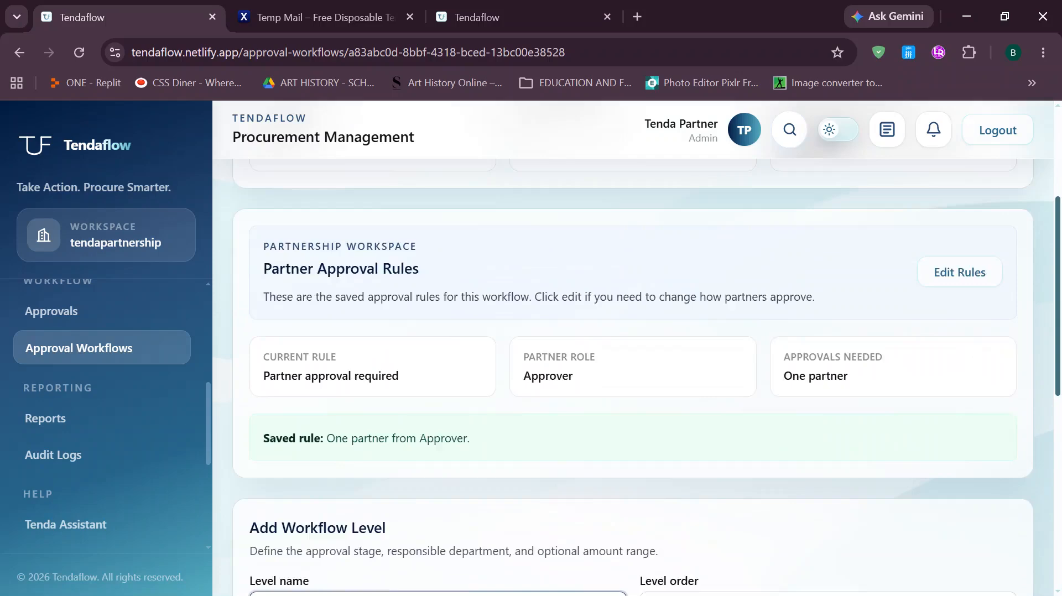
scroll(472, 454, "down", 5)
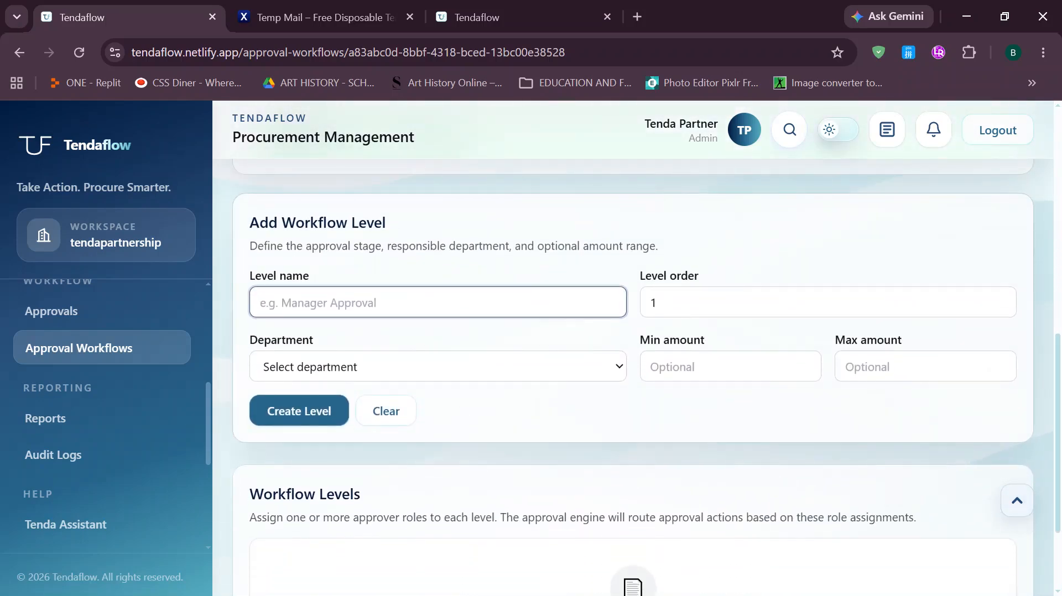
type("Invoi")
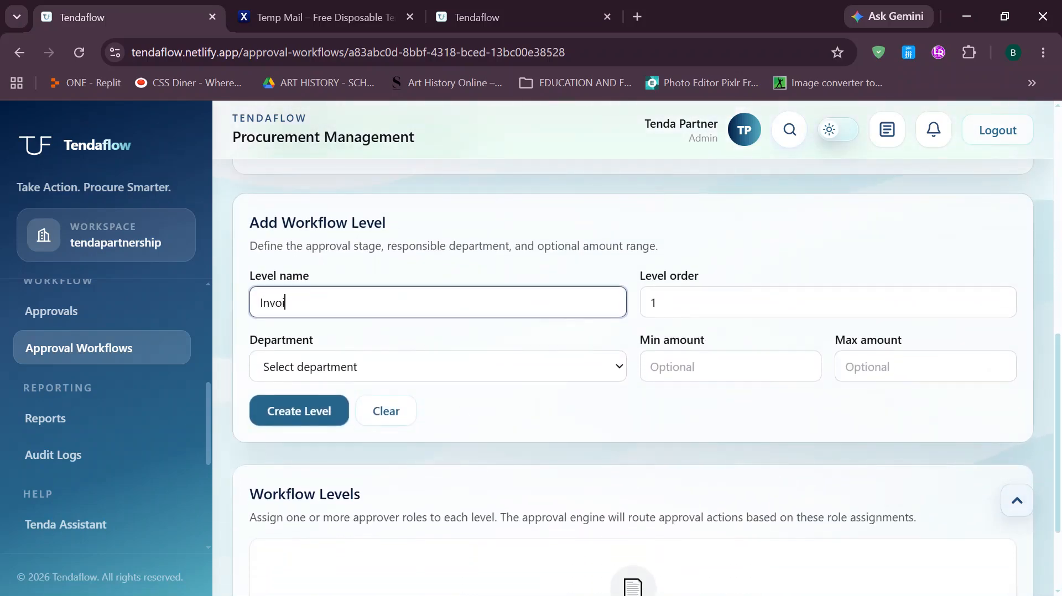
type("ce Review")
left_click(424, 369)
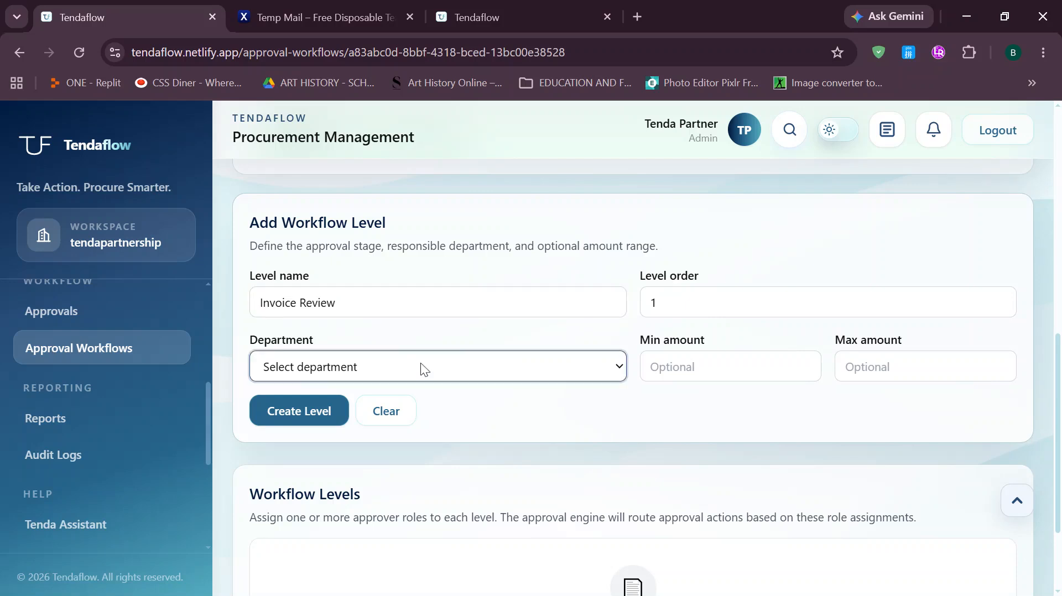
left_click(365, 432)
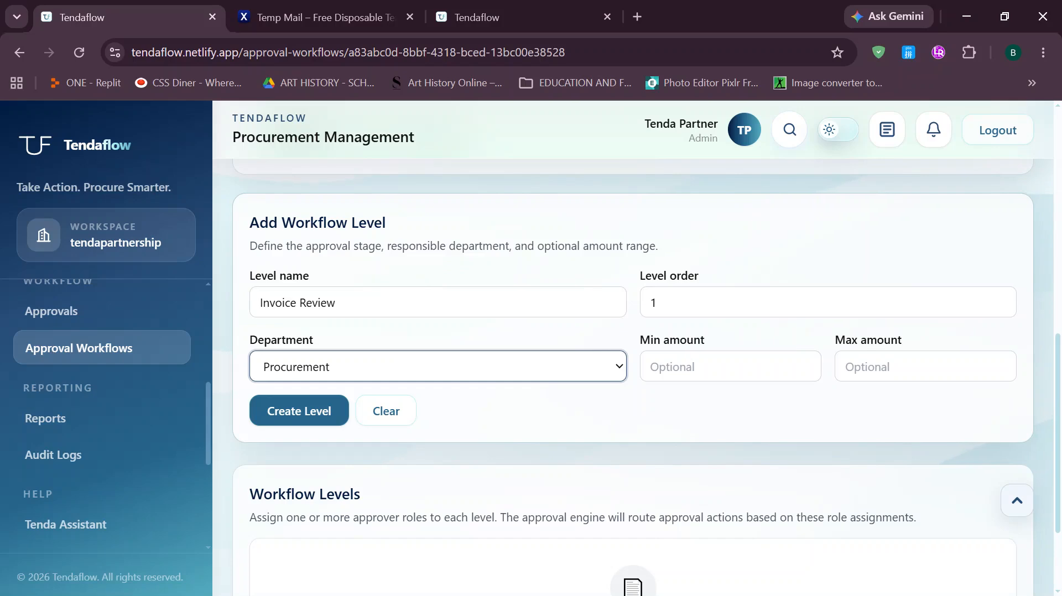
left_click(319, 425)
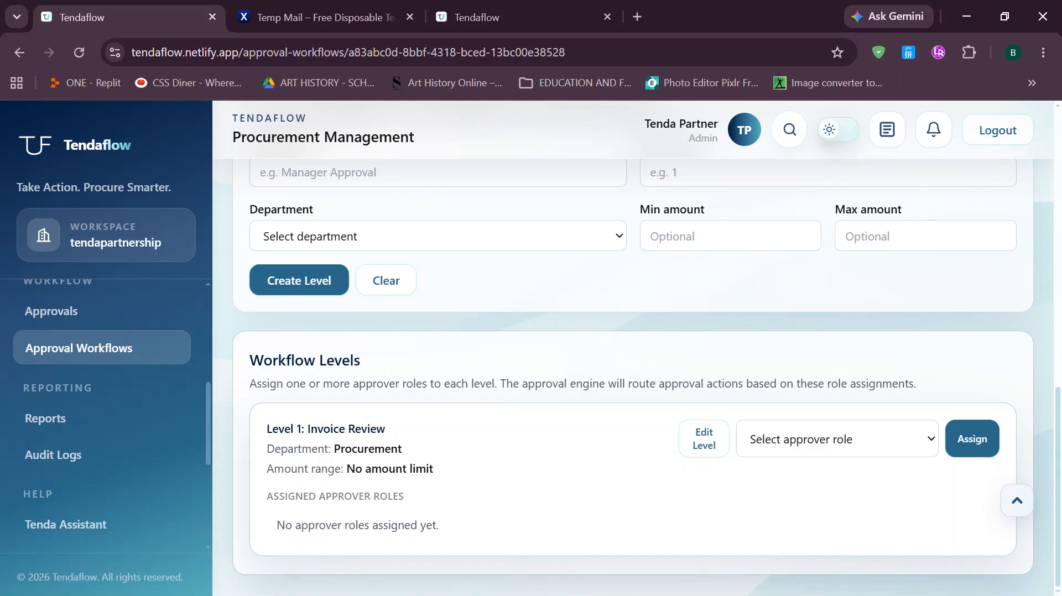
- Assign the Approver role to the Invoice Review level
left_click(853, 446)
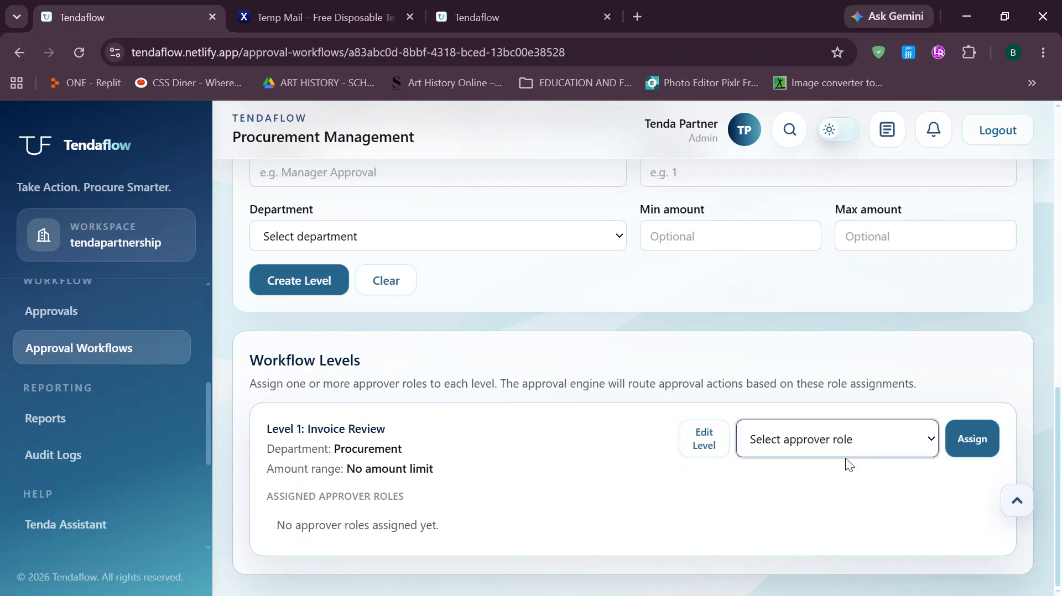
left_click(813, 561)
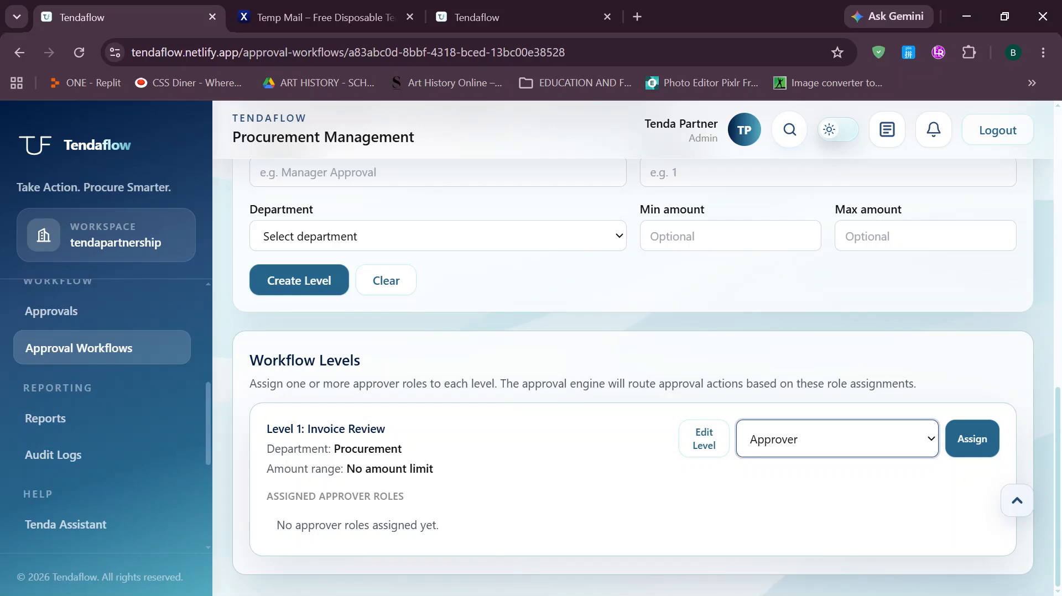
left_click(973, 444)
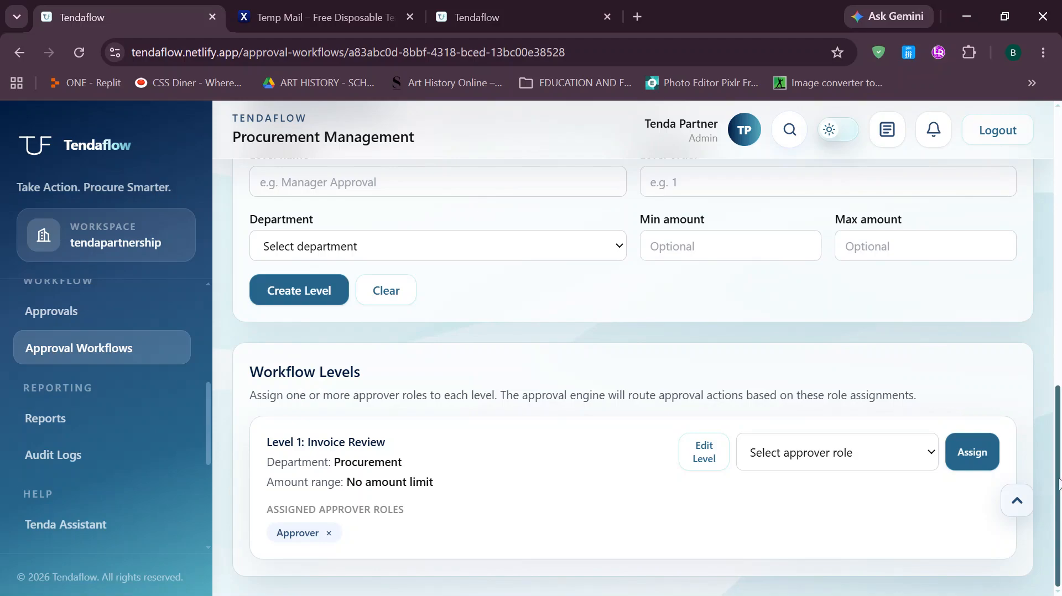
- Leave the Invoice Approval Workflow details and go to the Suppliers page of the procurement section
scroll(633, 348, "up", 15)
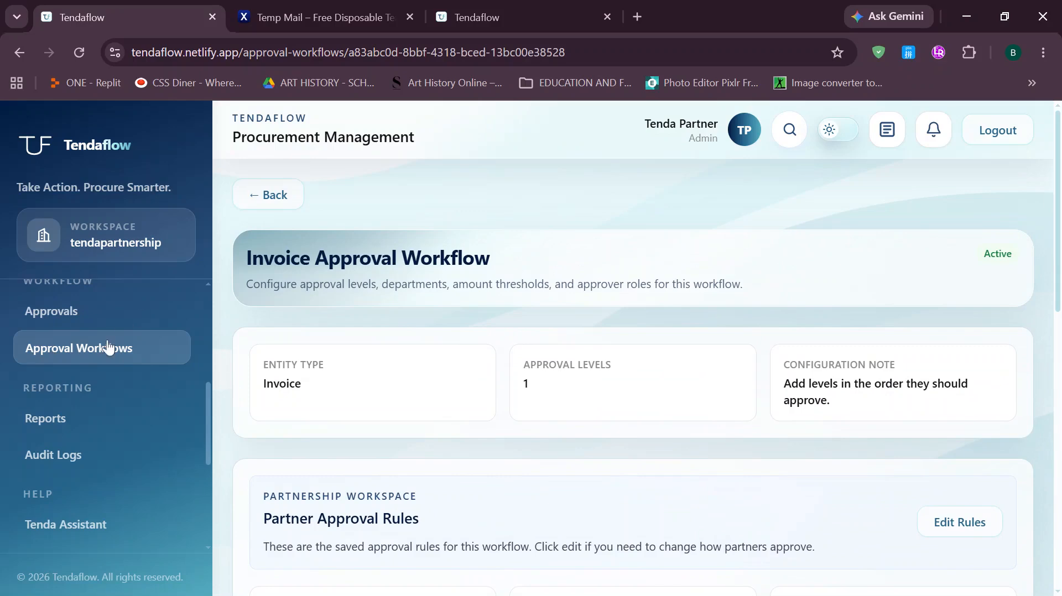
left_click_drag(209, 428, 208, 360)
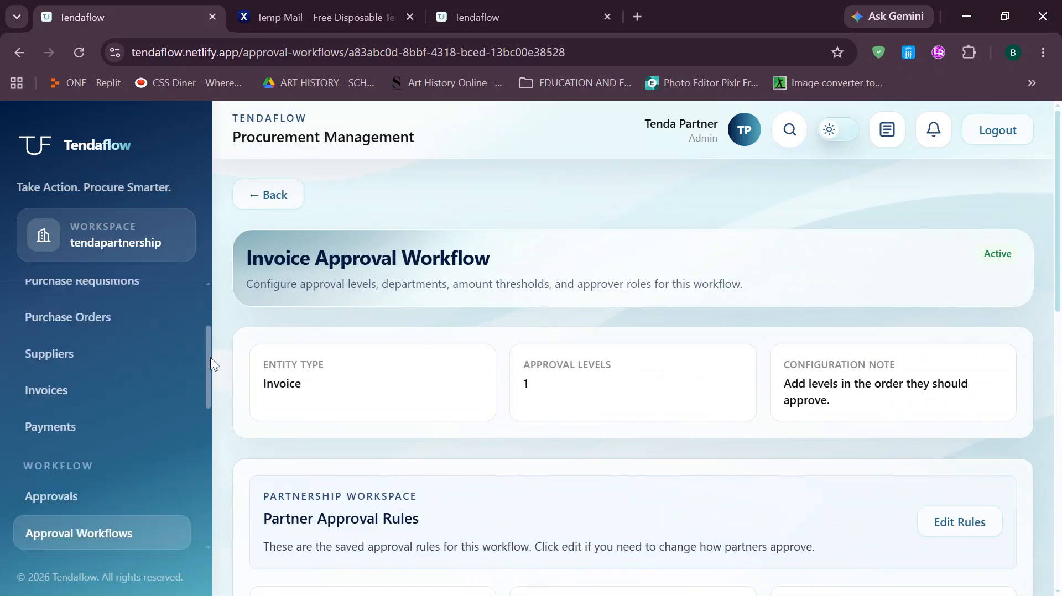
scroll(78, 396, "up", 1)
left_click(78, 415)
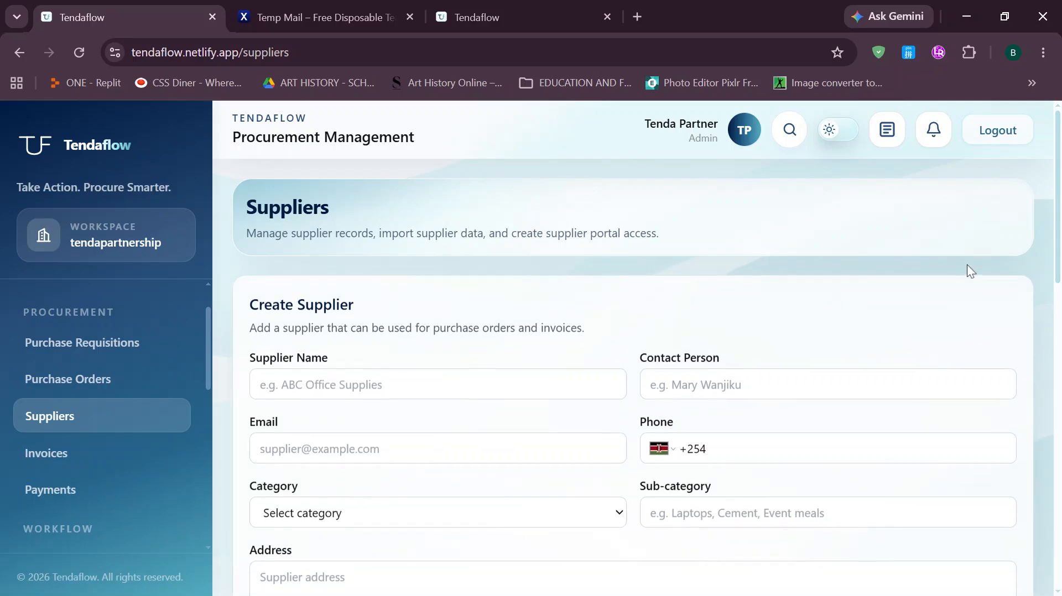
- Import suppliers from the Excel file suppliers list sample.xlsx and look through the resulting supplier list
scroll(968, 266, "down", 1)
scroll(876, 437, "down", 15)
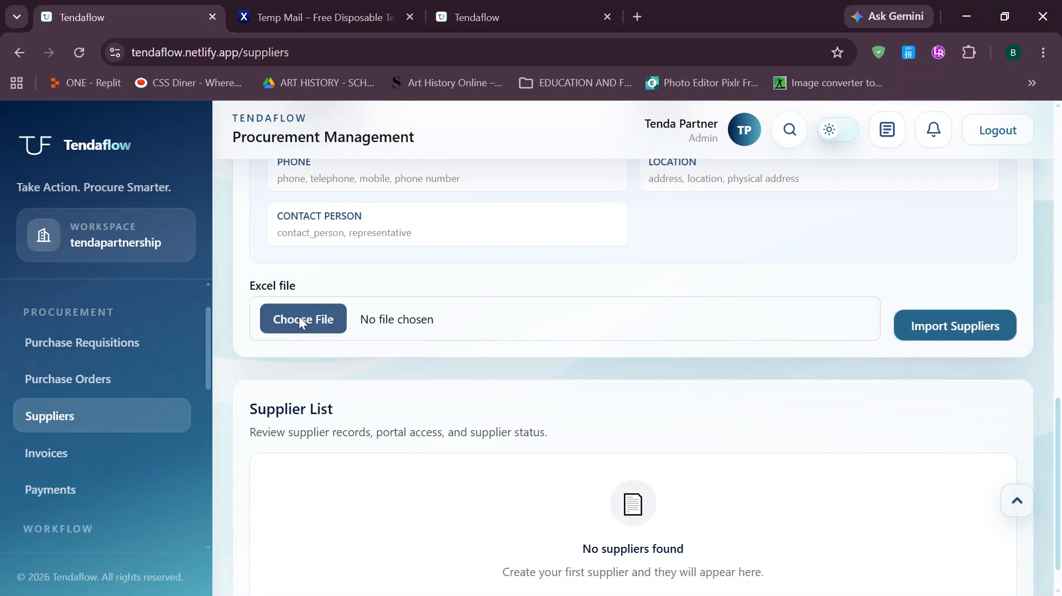
left_click(299, 319)
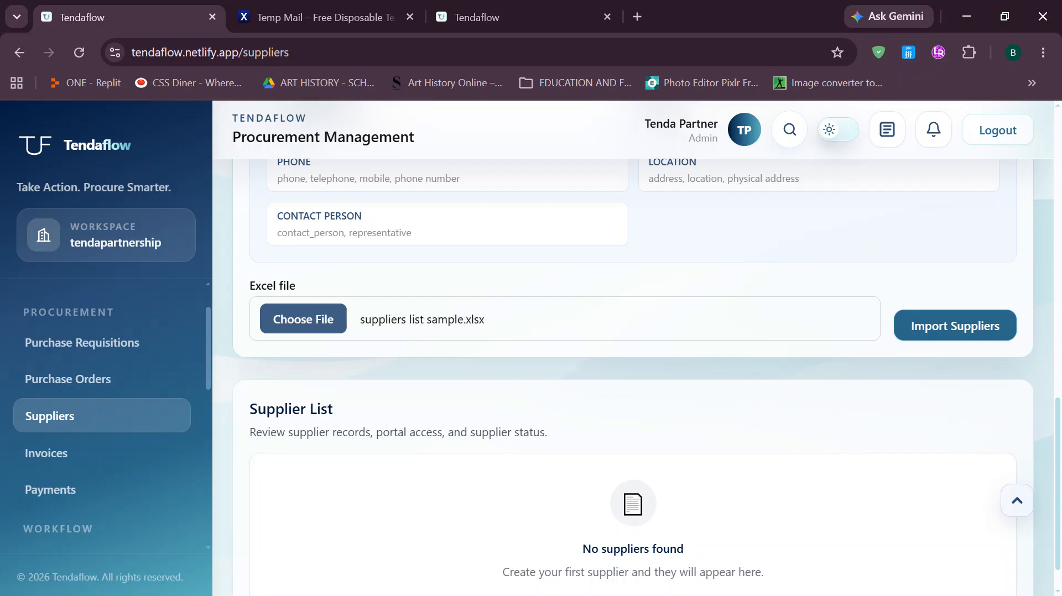
left_click(965, 333)
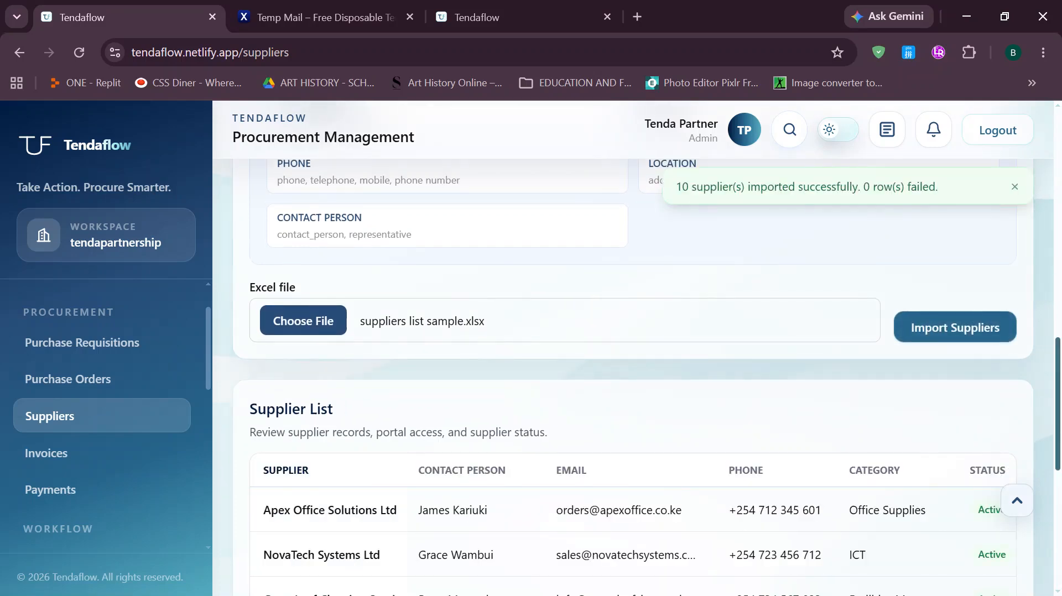
scroll(632, 360, "down", 7)
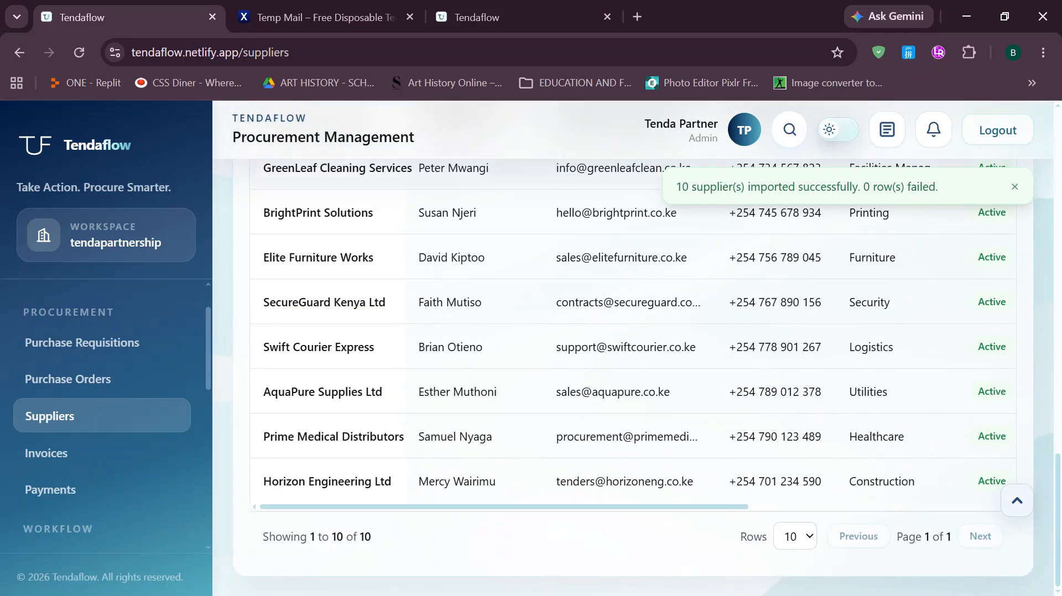
left_click_drag(716, 508, 691, 520)
left_click_drag(1059, 485, 1058, 184)
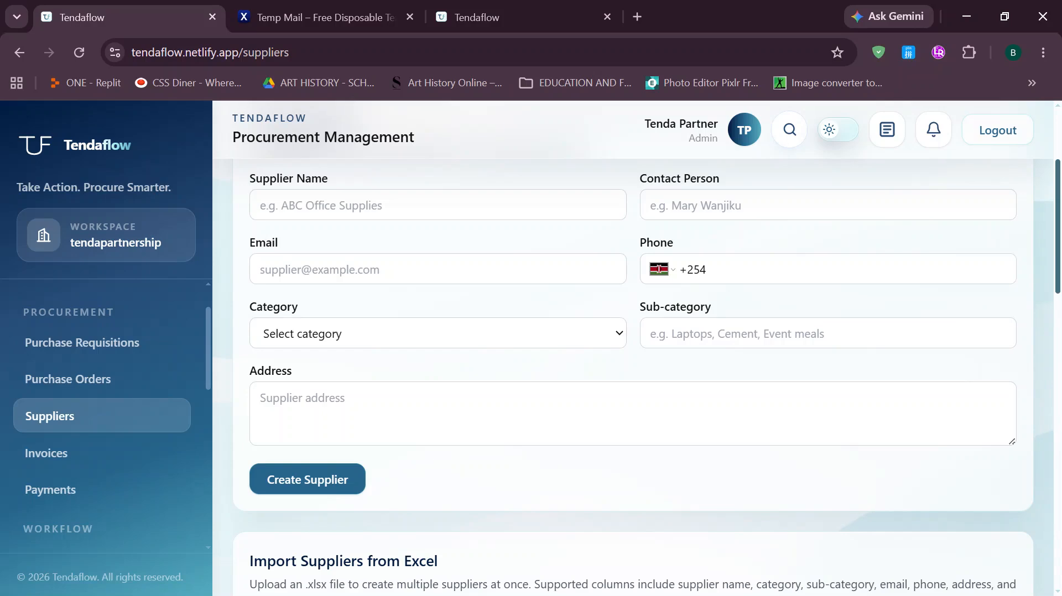
left_click_drag(1059, 223, 1059, 168)
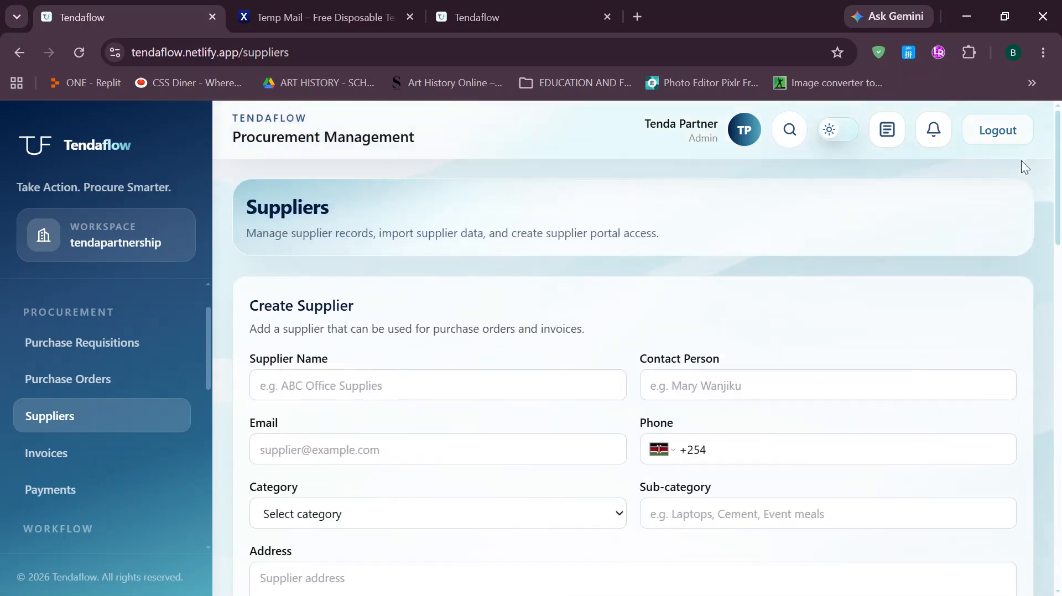